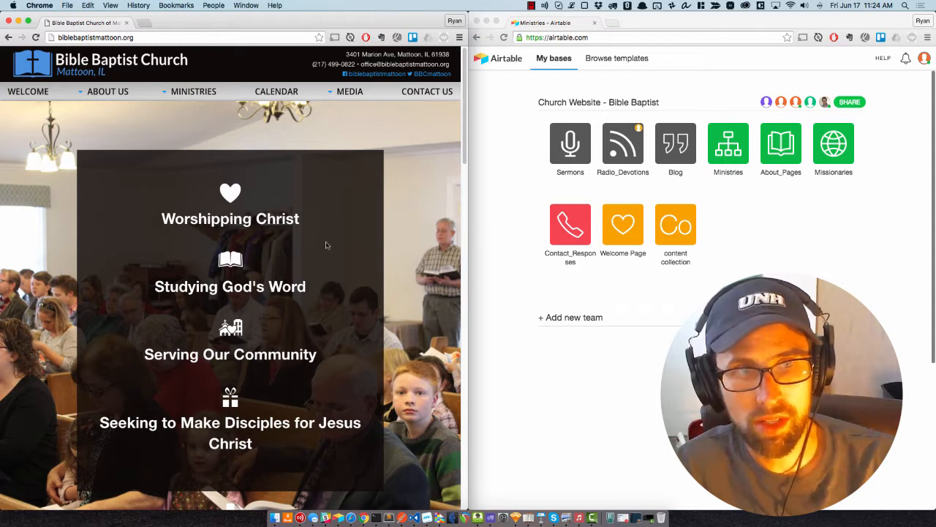
Examine the church homepage's navigation submenus and its opening banner section
mouse_move(105, 98)
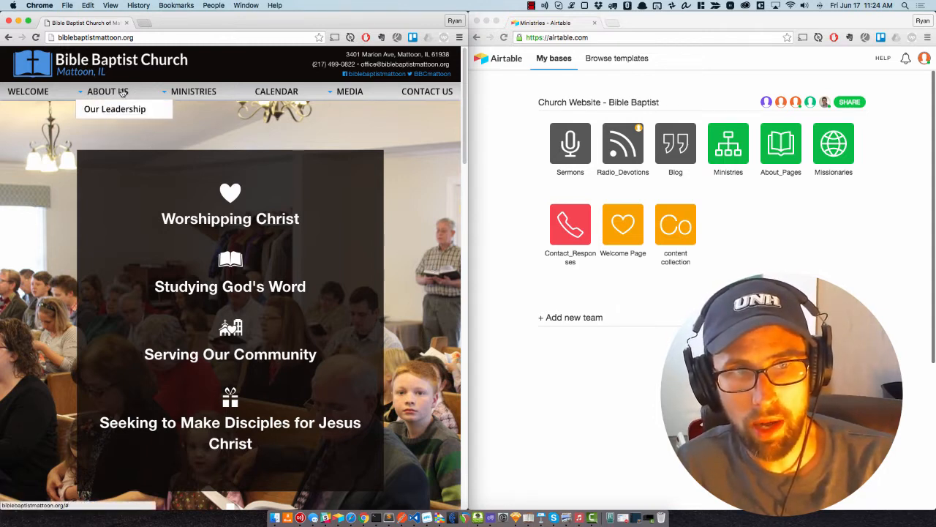
mouse_move(171, 94)
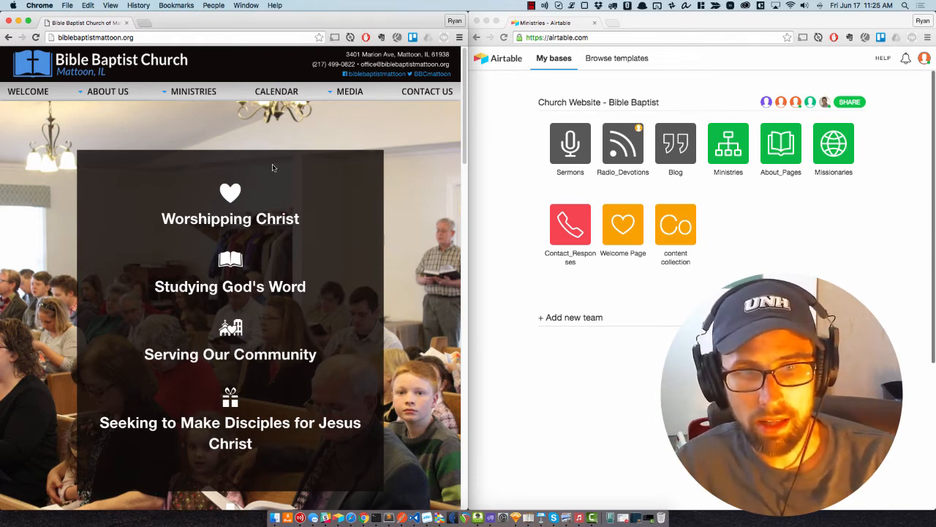
scroll(268, 196, "down", 1)
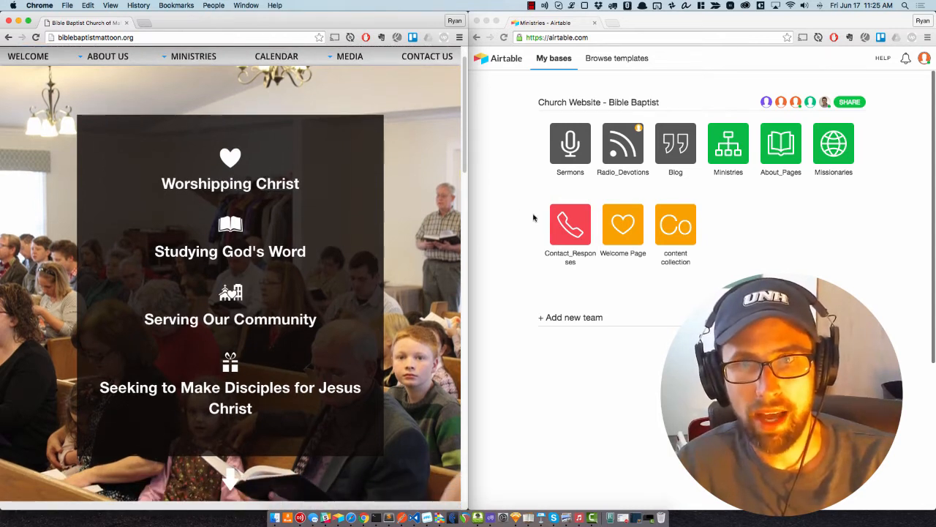
scroll(417, 231, "down", 1)
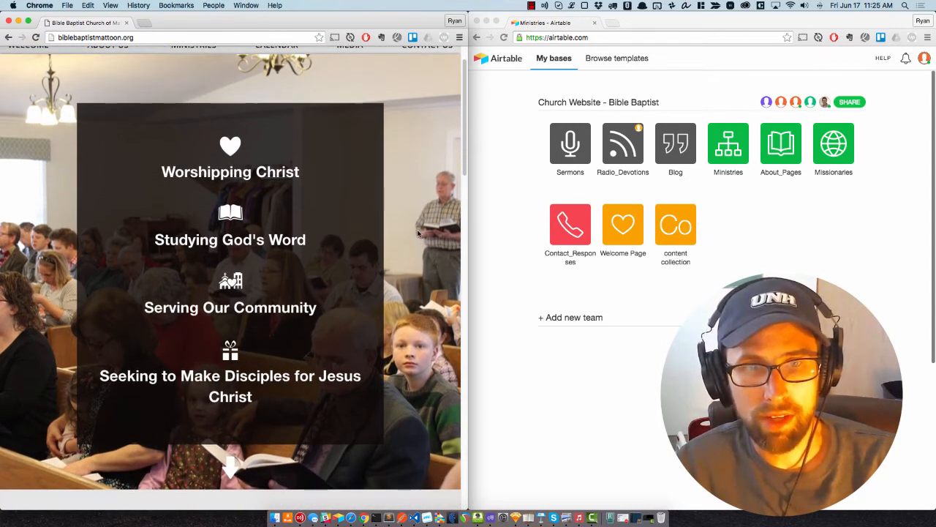
scroll(418, 232, "up", 2)
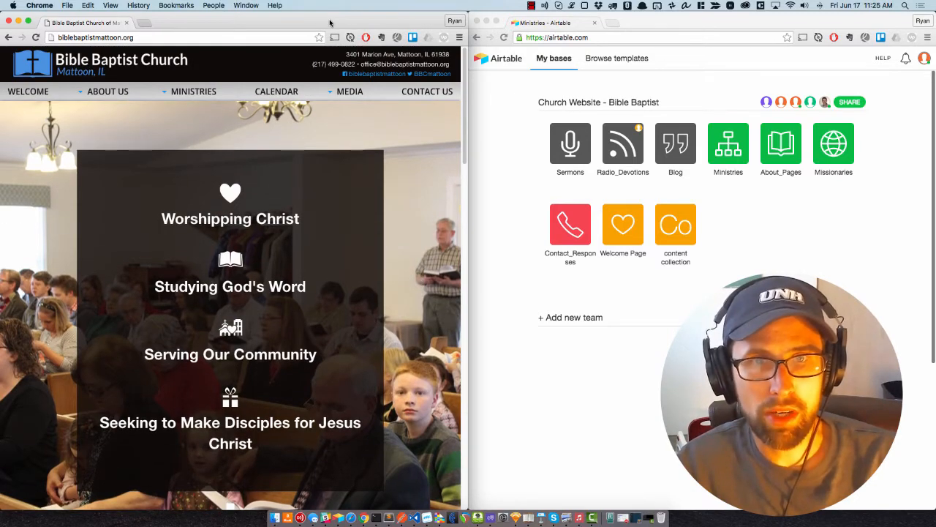
Enlarge the church website window to full screen width and review the homepage from the banner to the sermon series
left_click_drag(330, 23, 429, 13)
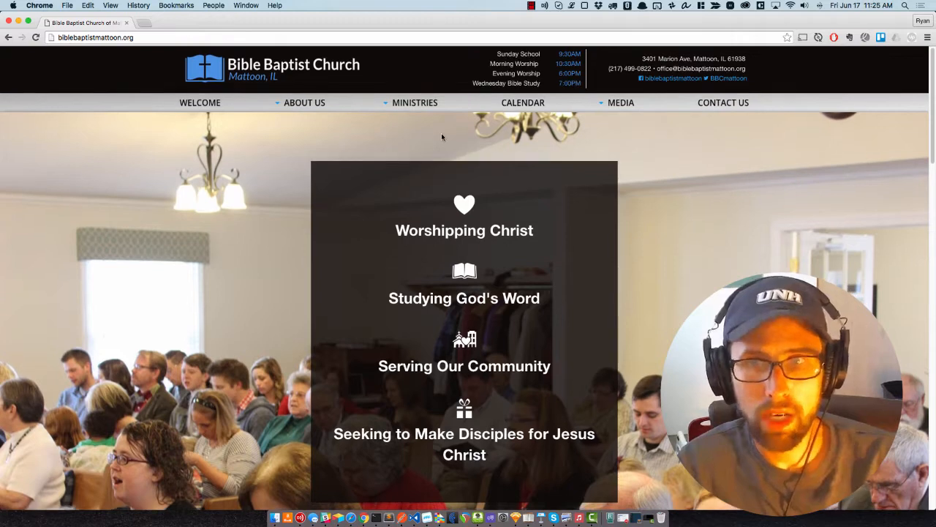
scroll(439, 166, "down", 2)
scroll(439, 162, "down", 8)
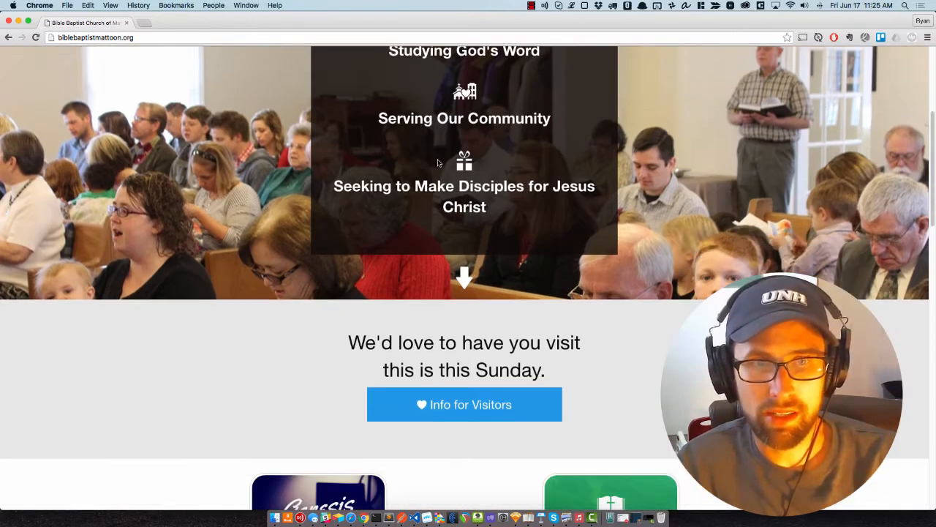
scroll(433, 173, "down", 5)
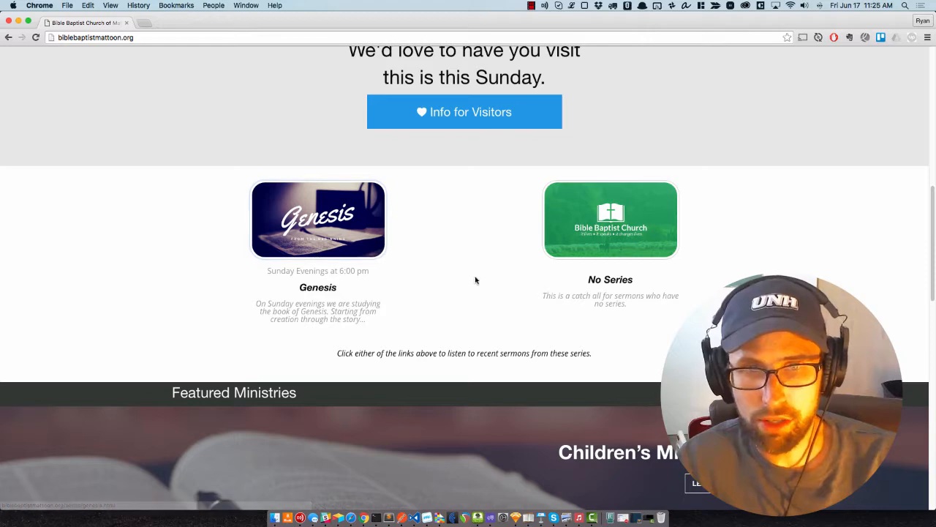
Review the Featured Ministries section of the homepage, including Children's Ministries, Church Wide and Classic Christians
scroll(479, 283, "down", 3)
scroll(449, 245, "down", 2)
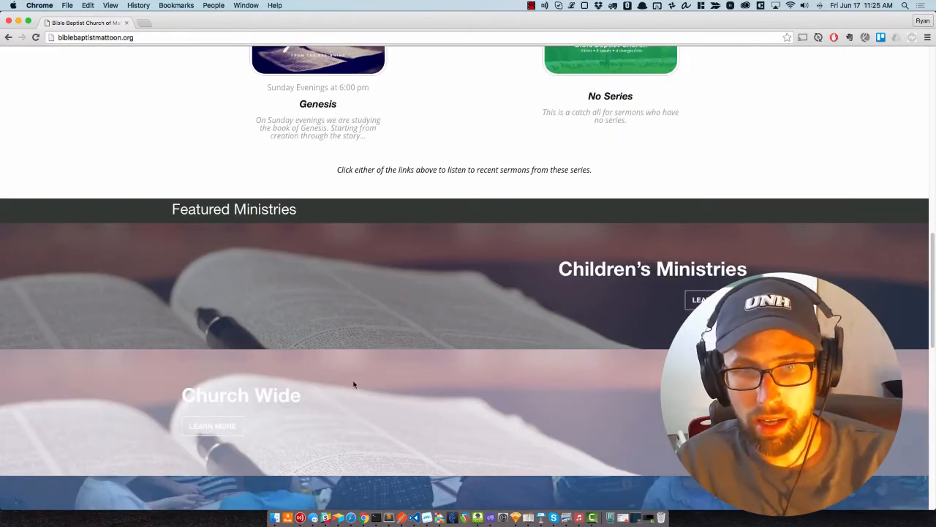
scroll(379, 395, "down", 1)
scroll(422, 378, "down", 1)
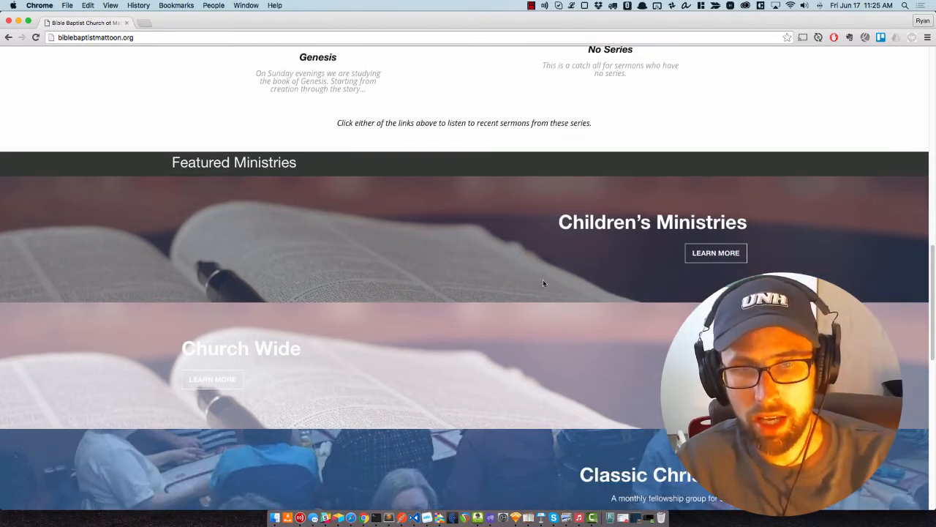
scroll(519, 278, "down", 1)
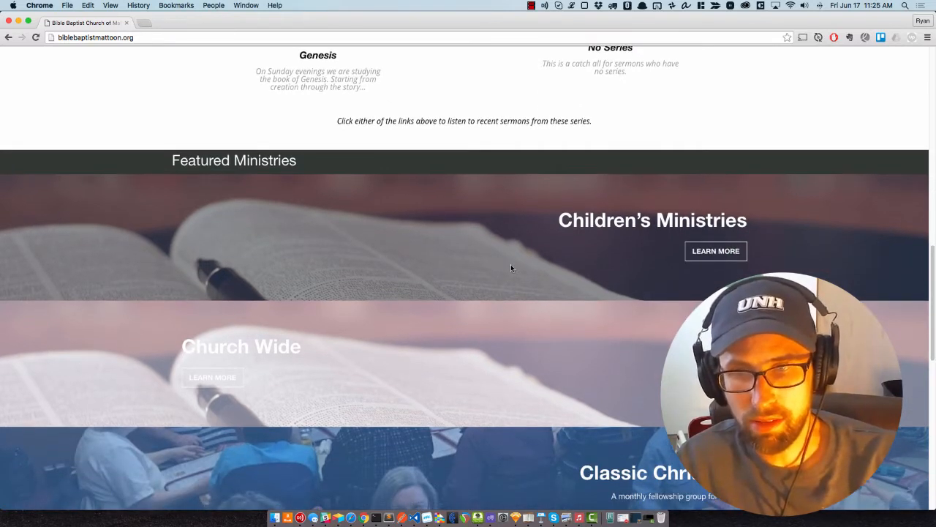
scroll(512, 288, "down", 5)
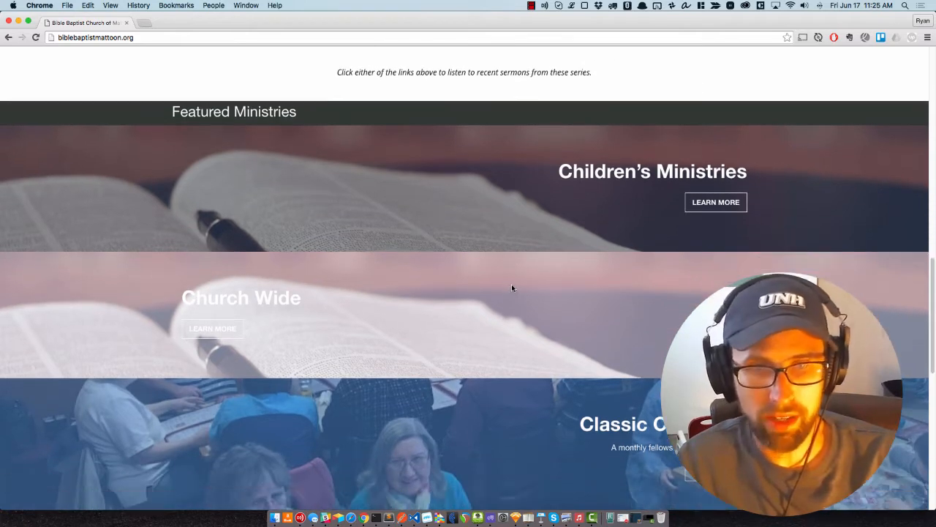
scroll(520, 289, "down", 2)
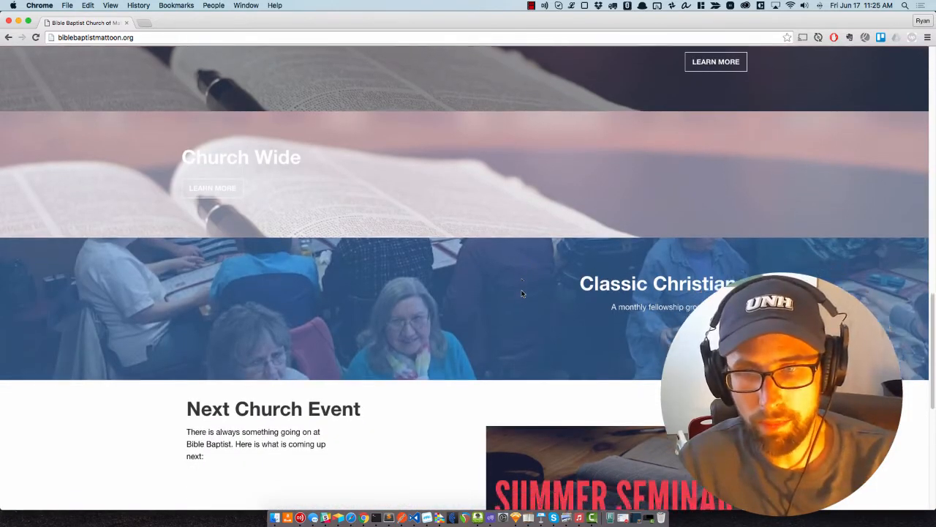
Review the Next Church Event section, the quick links and the footer, and return to the start of the homepage
scroll(520, 288, "down", 3)
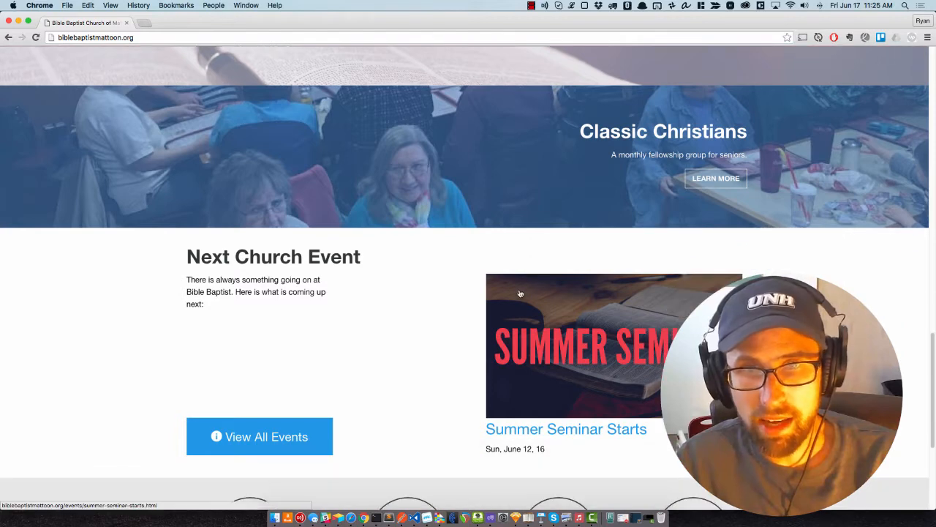
scroll(521, 289, "up", 1)
scroll(454, 328, "down", 2)
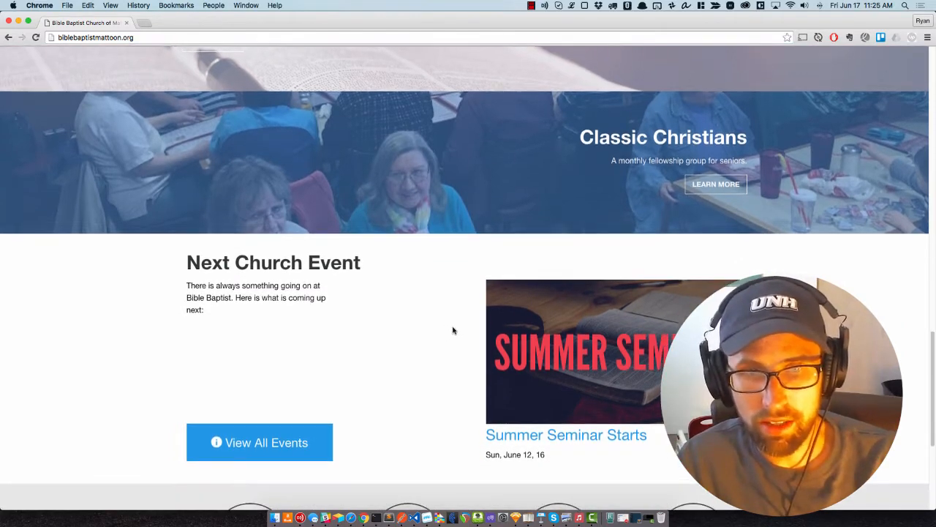
scroll(481, 327, "down", 1)
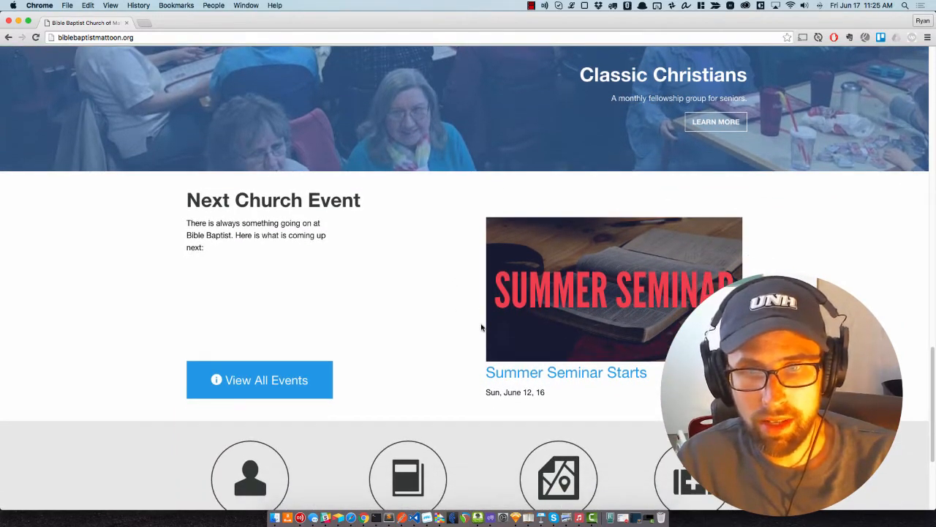
scroll(343, 323, "down", 1)
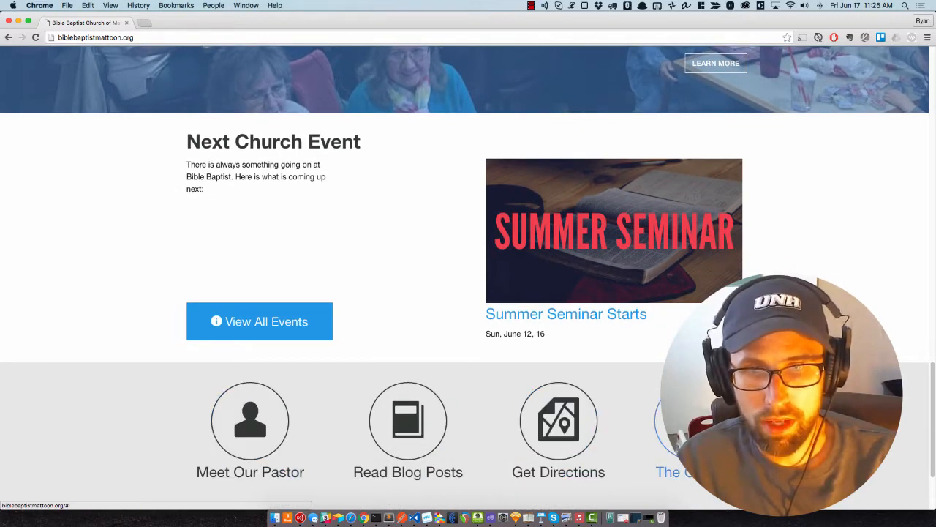
scroll(625, 403, "down", 3)
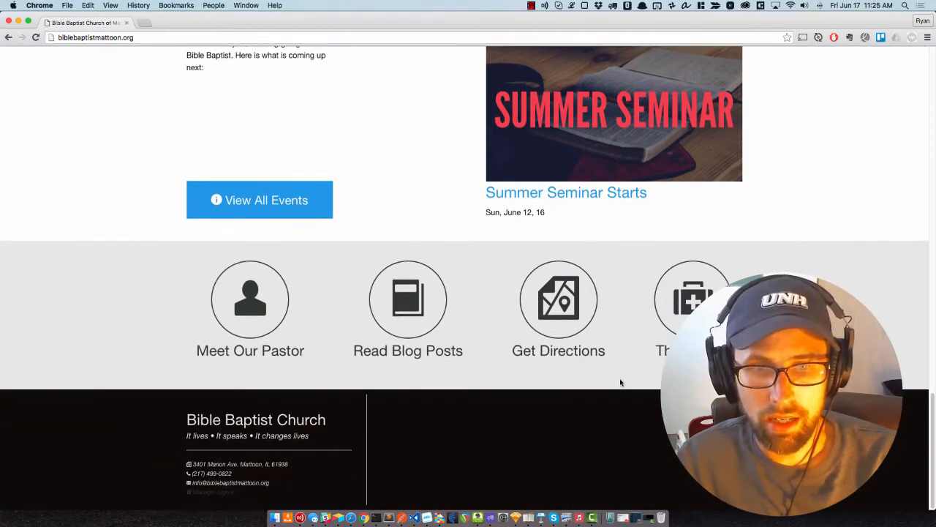
scroll(620, 382, "up", 15)
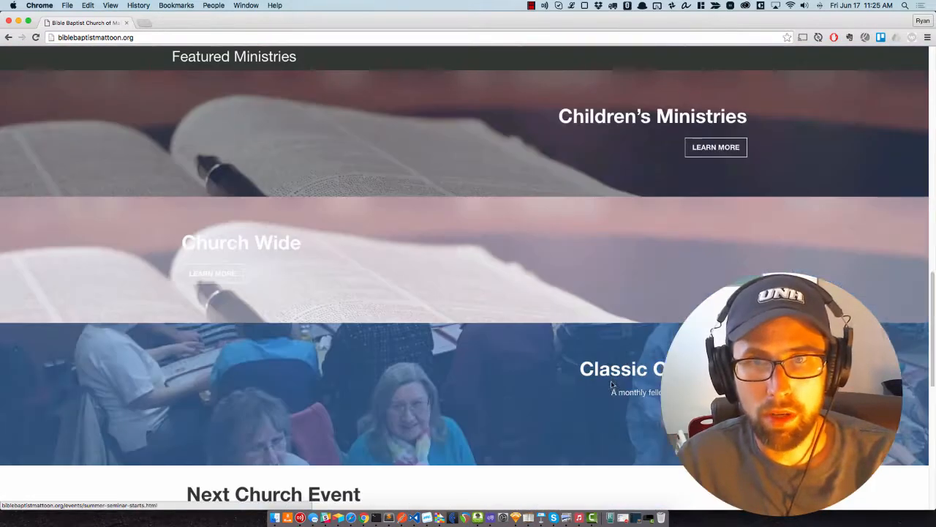
scroll(608, 380, "up", 4)
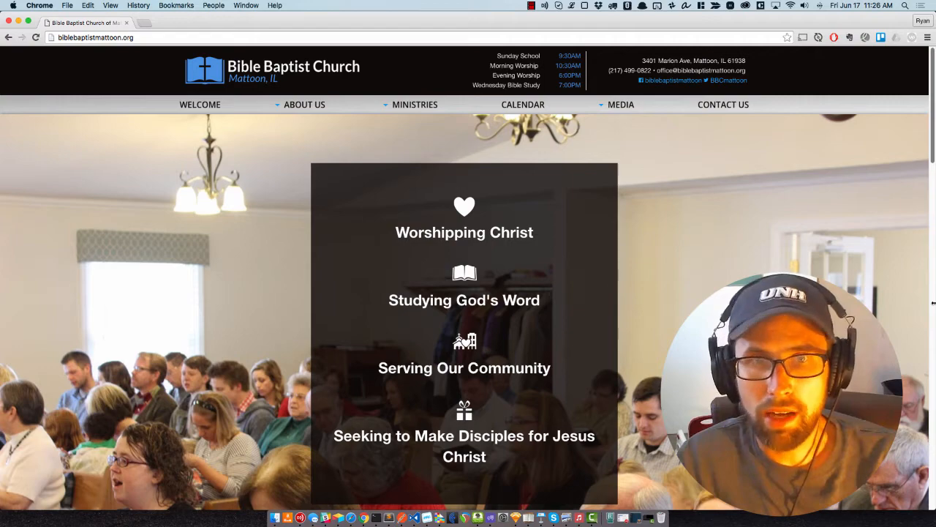
Narrow the church website window to phone width and examine the homepage's mobile layout down to the next church event
left_click_drag(933, 302, 188, 289)
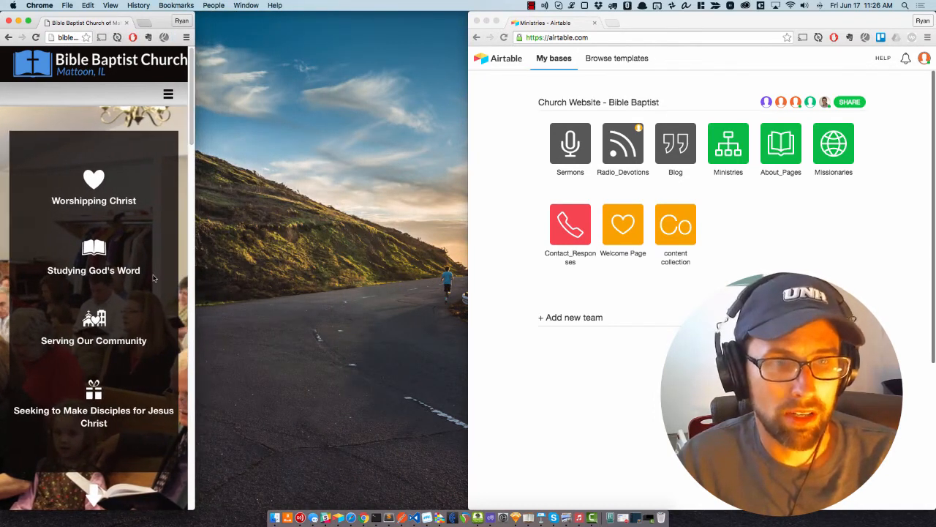
scroll(157, 282, "down", 5)
scroll(157, 285, "down", 5)
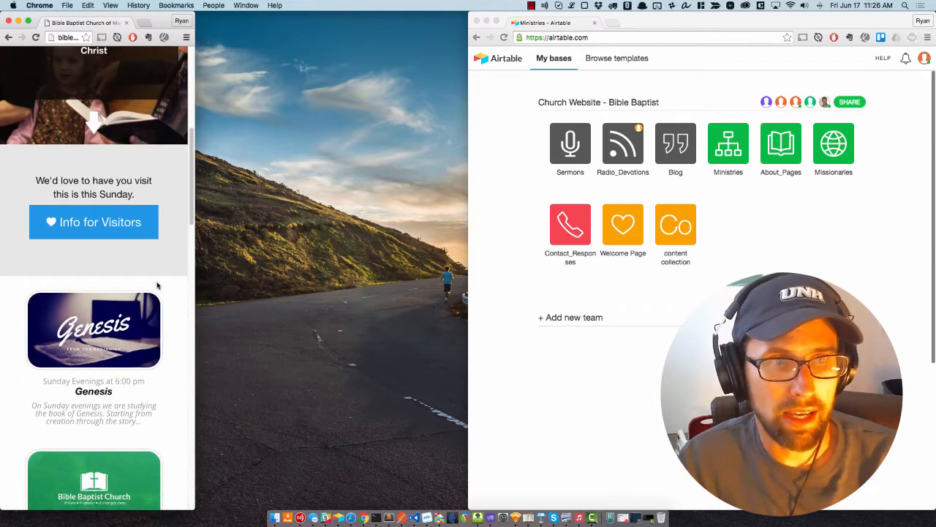
scroll(157, 283, "down", 6)
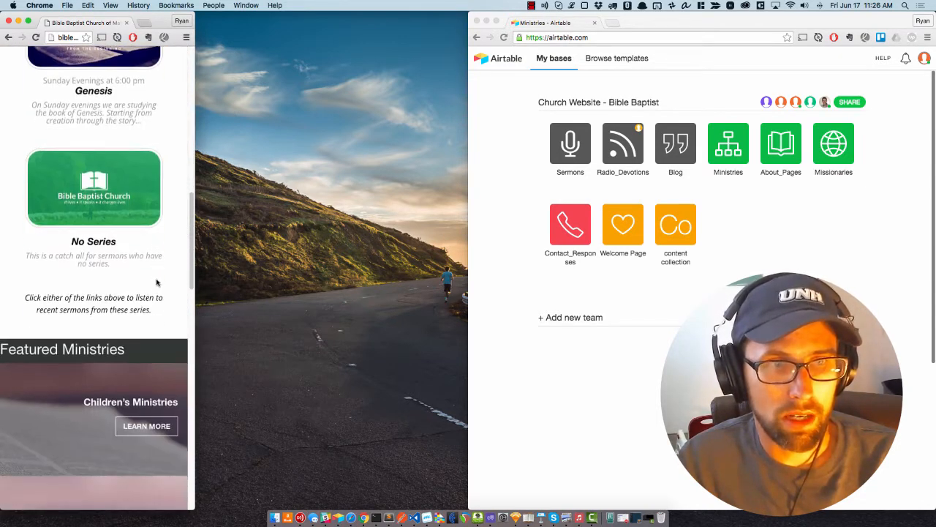
scroll(158, 277, "down", 5)
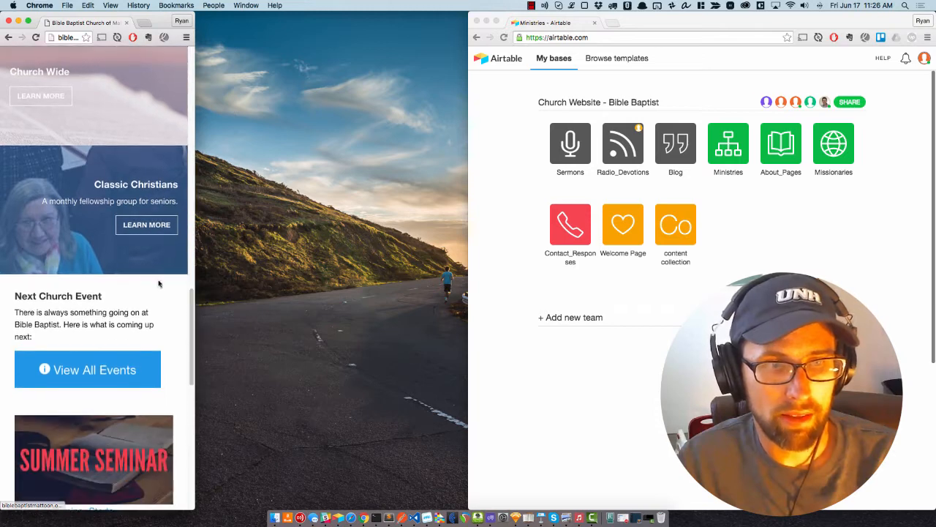
scroll(156, 278, "up", 15)
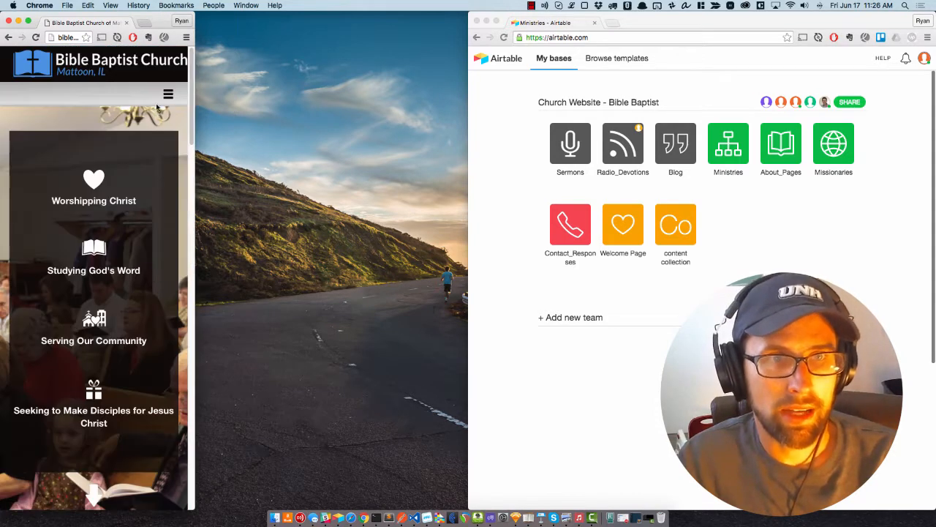
Open the mobile navigation menu, expand the About Us and Ministries submenus to view their pages, and collapse them again
left_click(167, 95)
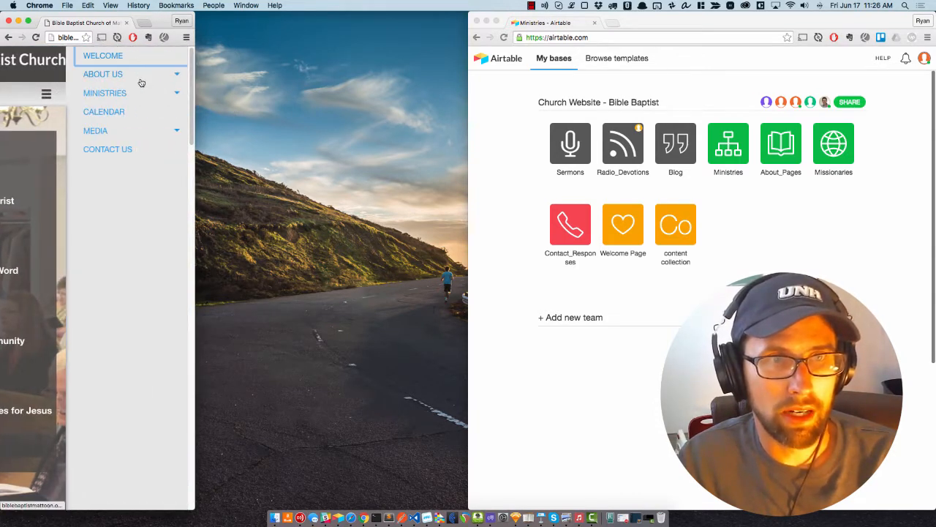
left_click(141, 82)
left_click(125, 111)
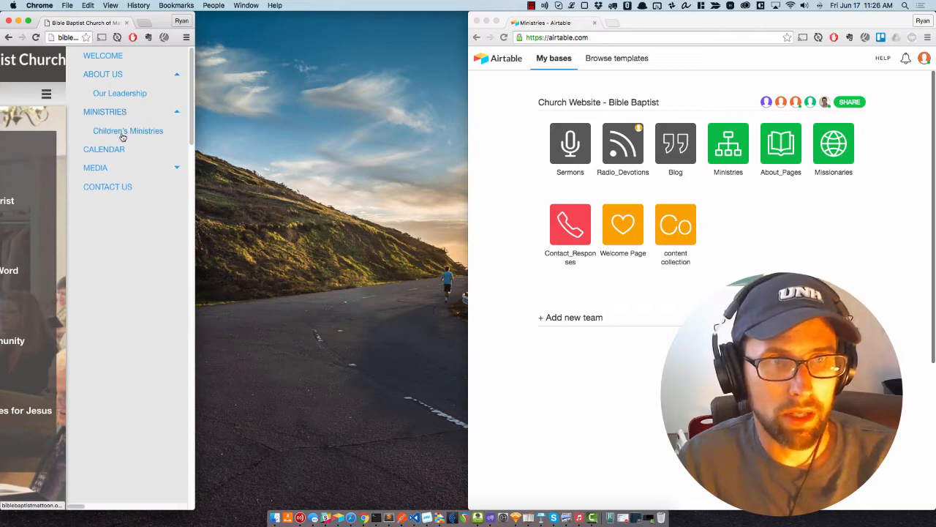
left_click(125, 112)
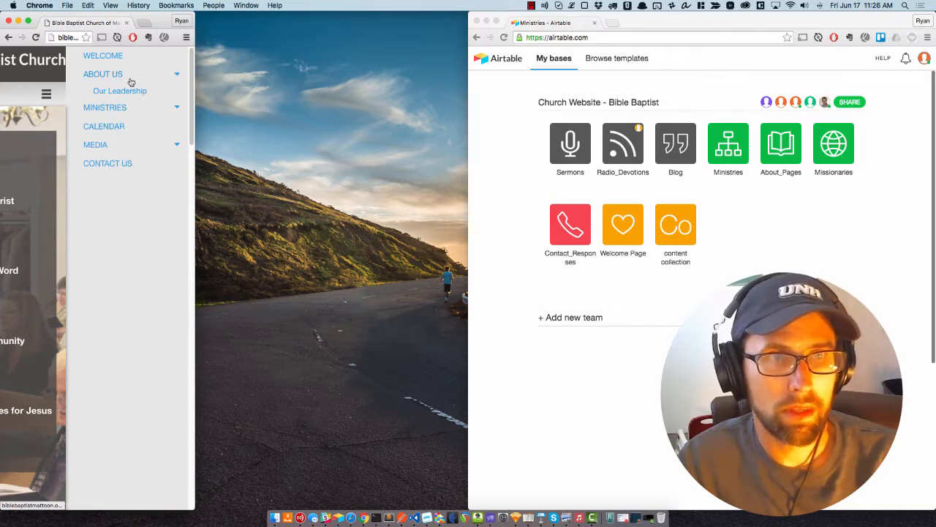
left_click(130, 77)
Widen the church website window back to its desktop layout and open the Welcome page
left_click_drag(197, 205, 751, 261)
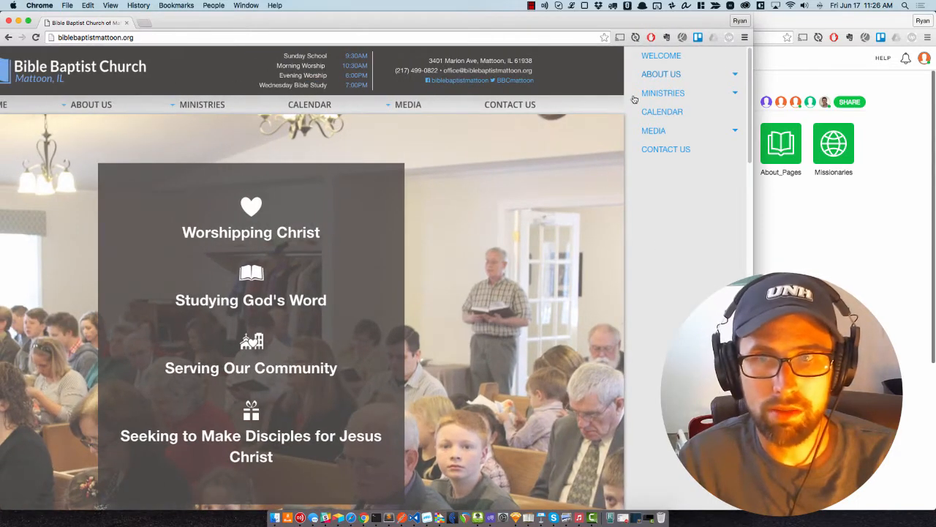
left_click_drag(753, 204, 774, 278)
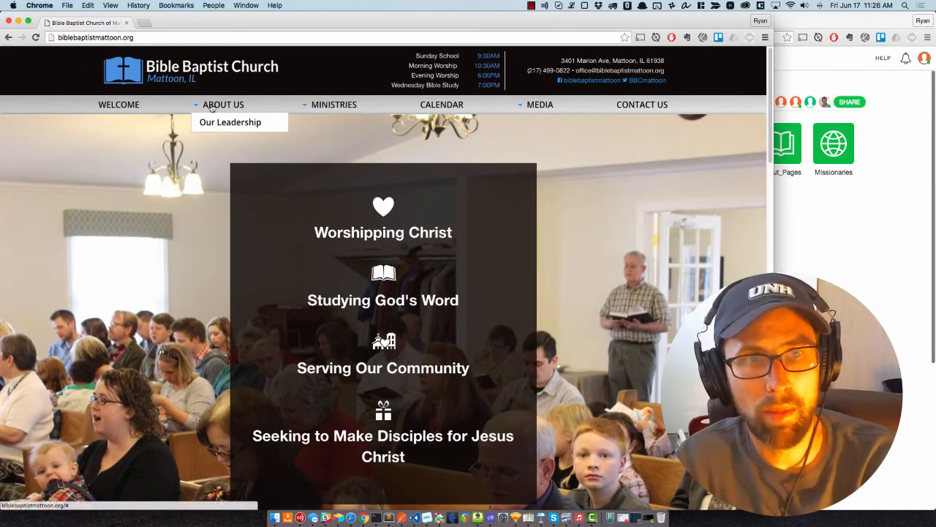
left_click(118, 104)
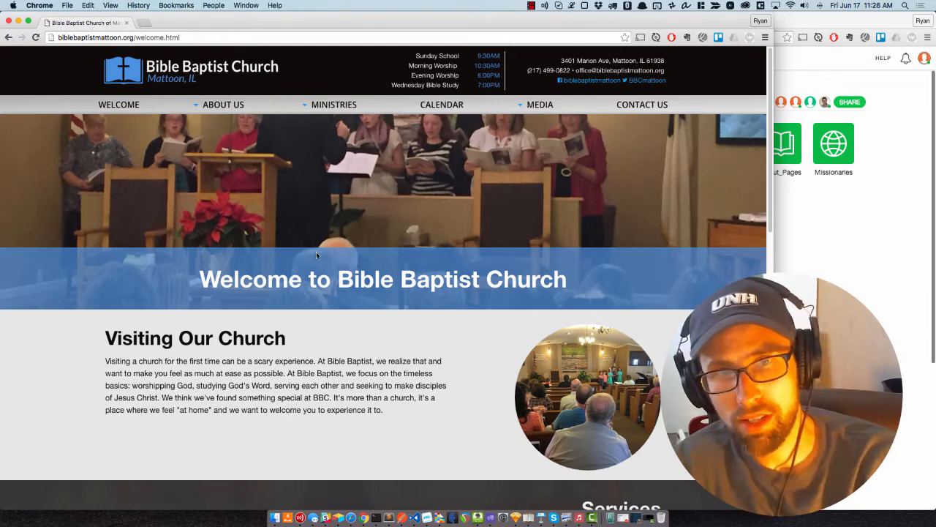
Examine the Welcome page's Visiting Our Church, Services, Kids and Location sections
scroll(372, 257, "down", 1)
scroll(372, 260, "down", 3)
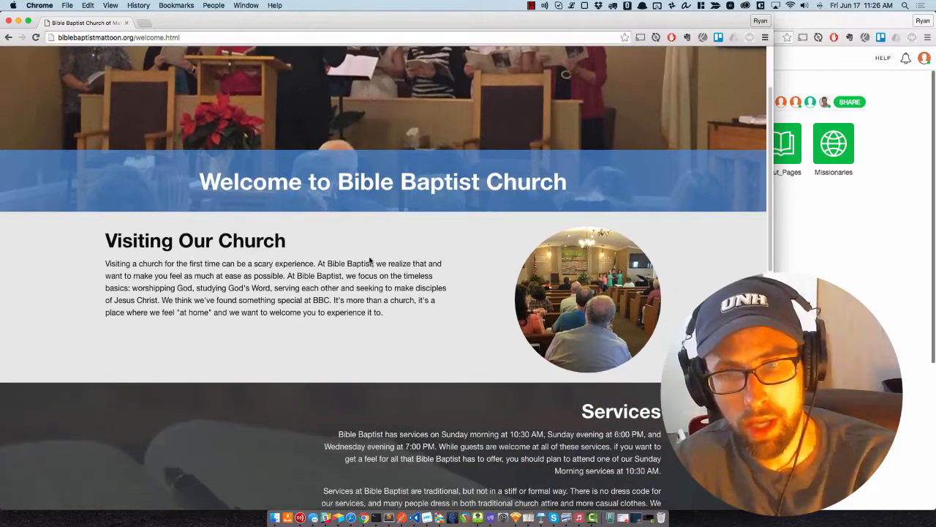
scroll(356, 280, "down", 8)
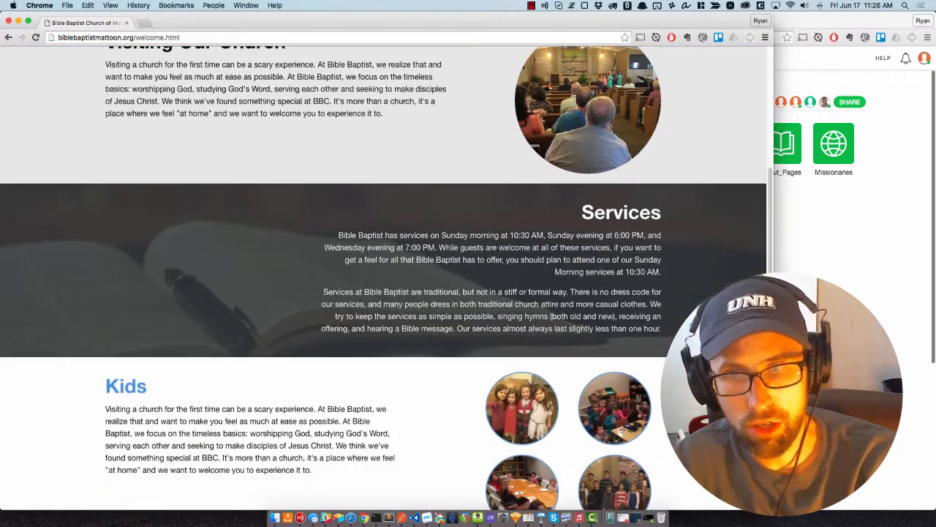
scroll(365, 286, "down", 3)
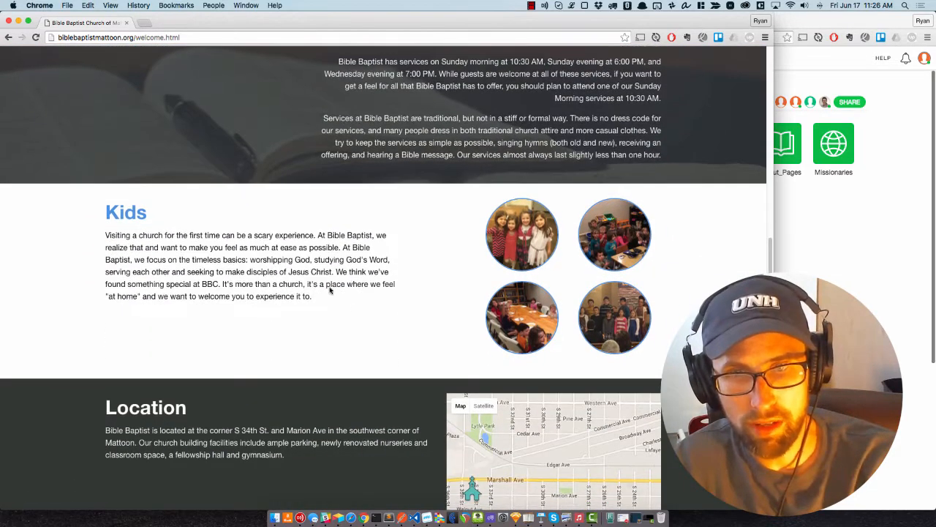
scroll(358, 270, "down", 5)
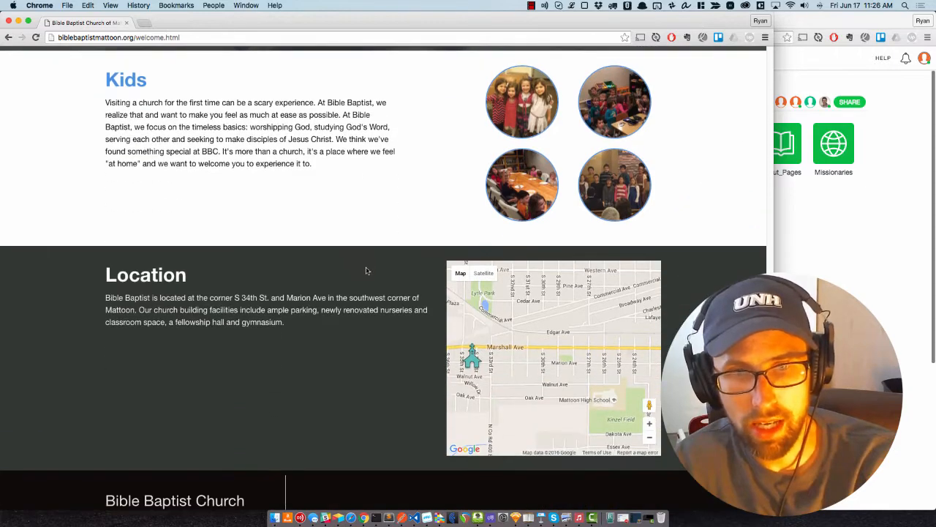
Narrow the church website window to phone width, examine the Welcome page's mobile layout, and widen the window back to desktop layout
scroll(364, 270, "up", 20)
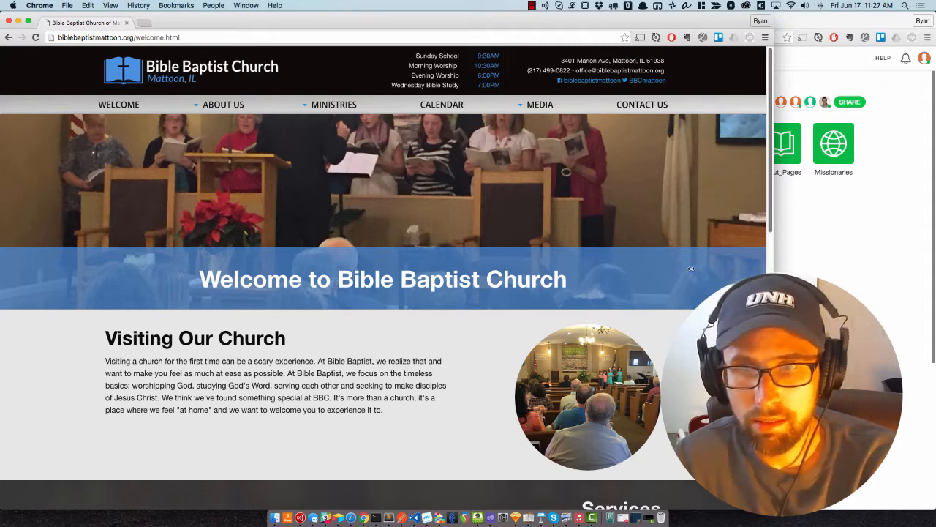
left_click_drag(692, 269, 221, 271)
scroll(190, 300, "down", 5)
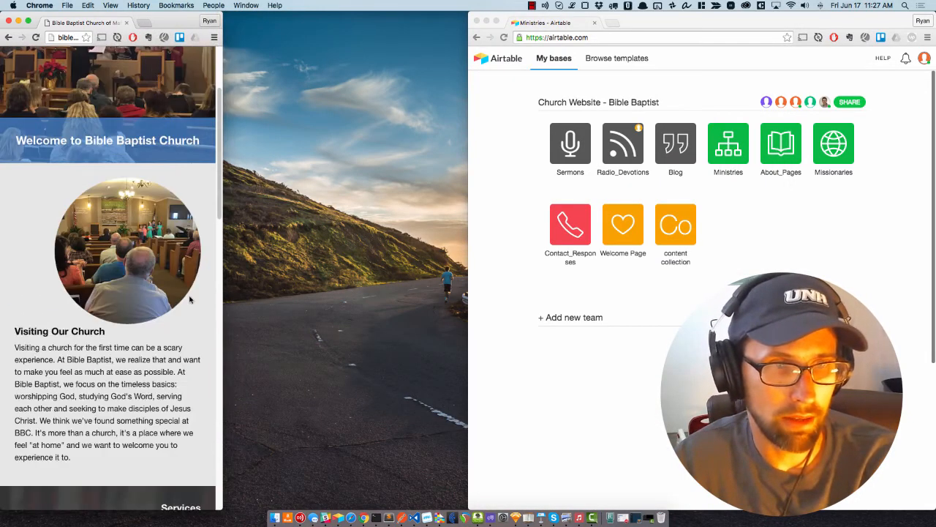
scroll(190, 300, "down", 2)
left_click_drag(223, 342, 691, 307)
scroll(279, 249, "up", 6)
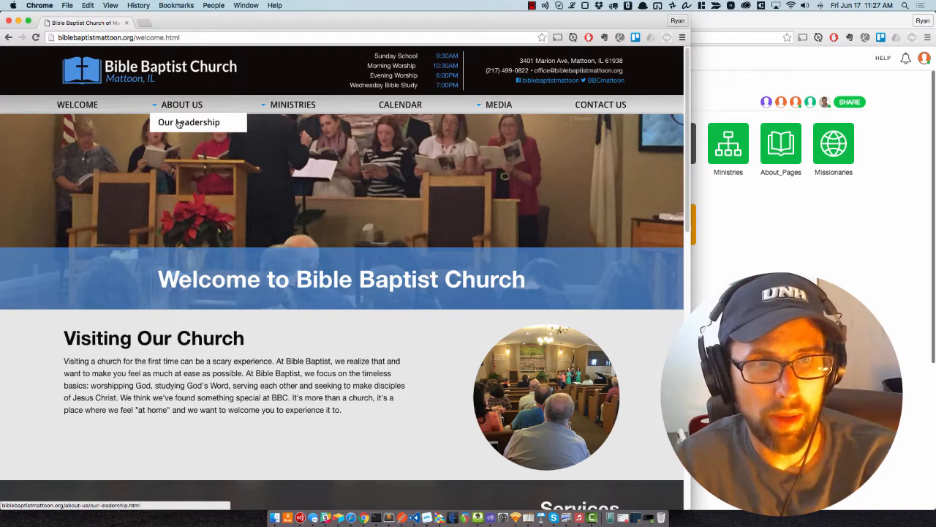
Open the church website's Our Leadership page and the matching About_Pages base in Airtable
left_click(178, 123)
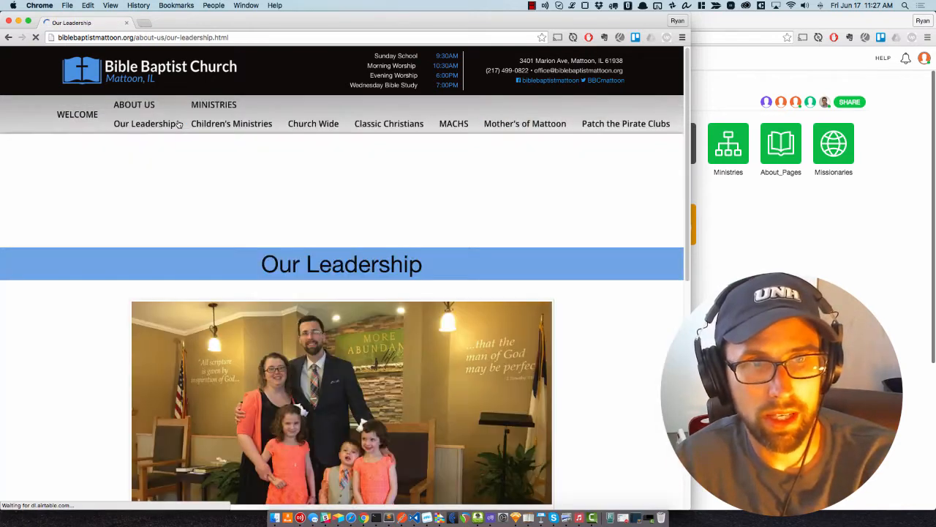
left_click(717, 266)
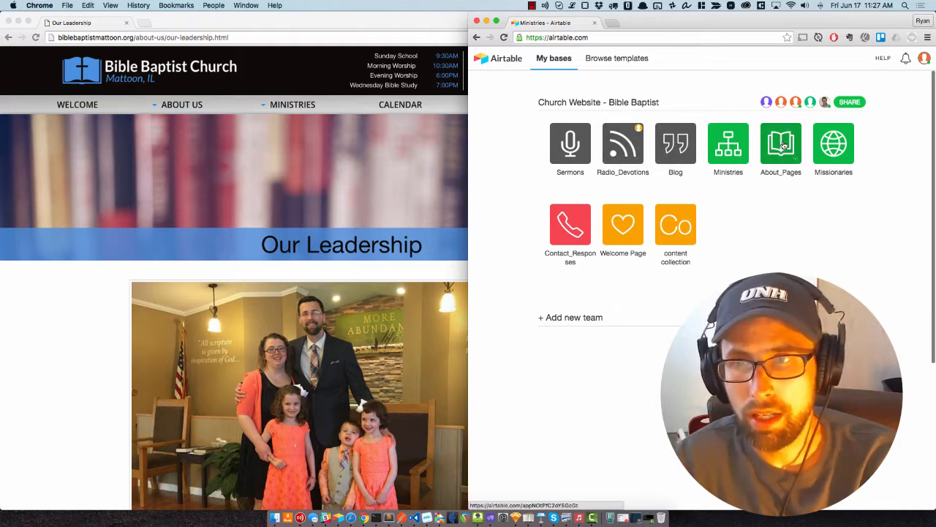
left_click(782, 145)
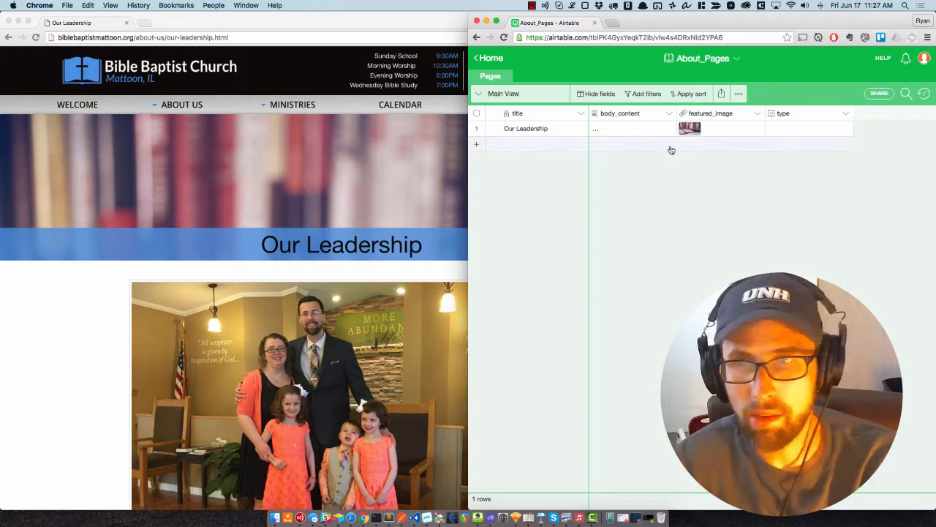
Expand the Our Leadership record's body_content field, read its Markdown text through the Our Youth Pastor section, and close it
double_click(621, 133)
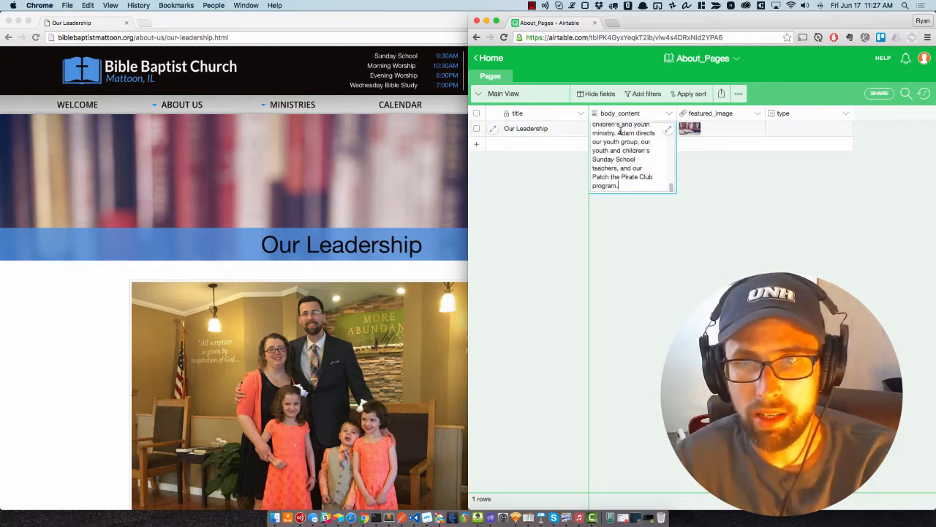
left_click(668, 130)
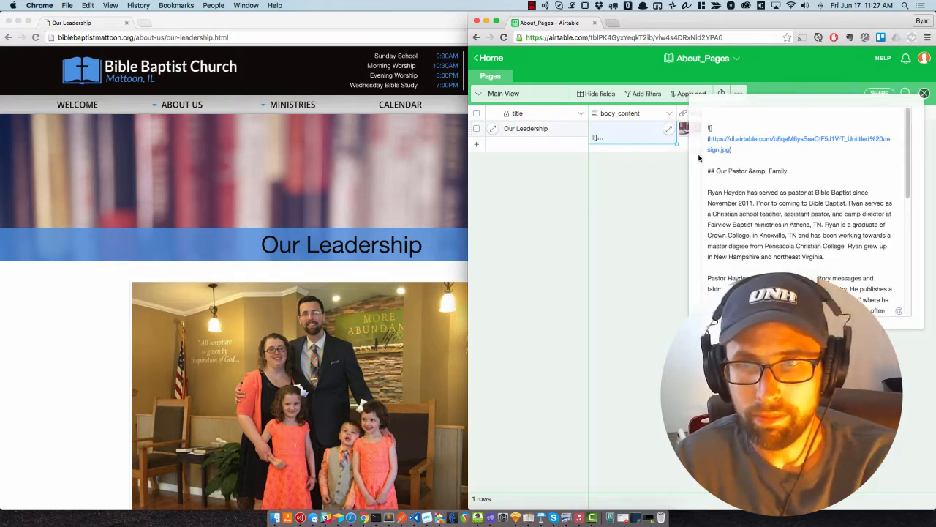
scroll(805, 173, "down", 8)
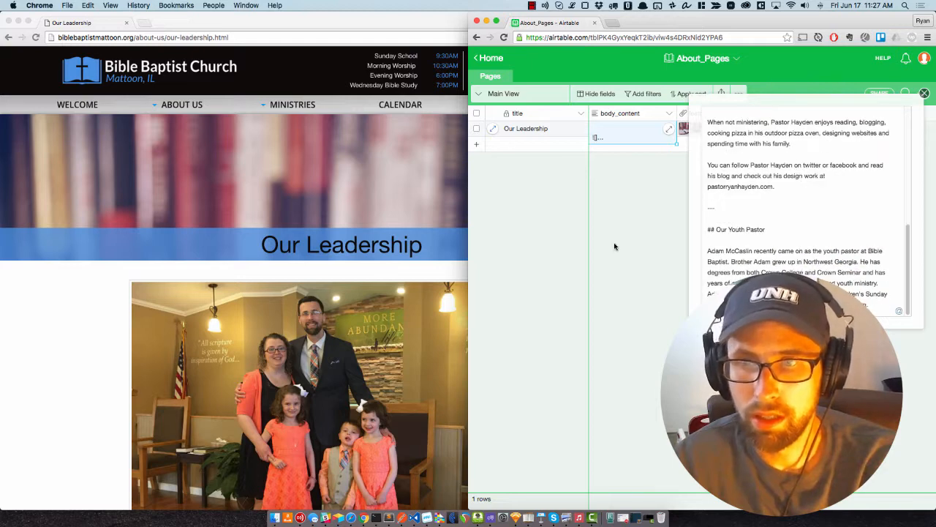
left_click(614, 247)
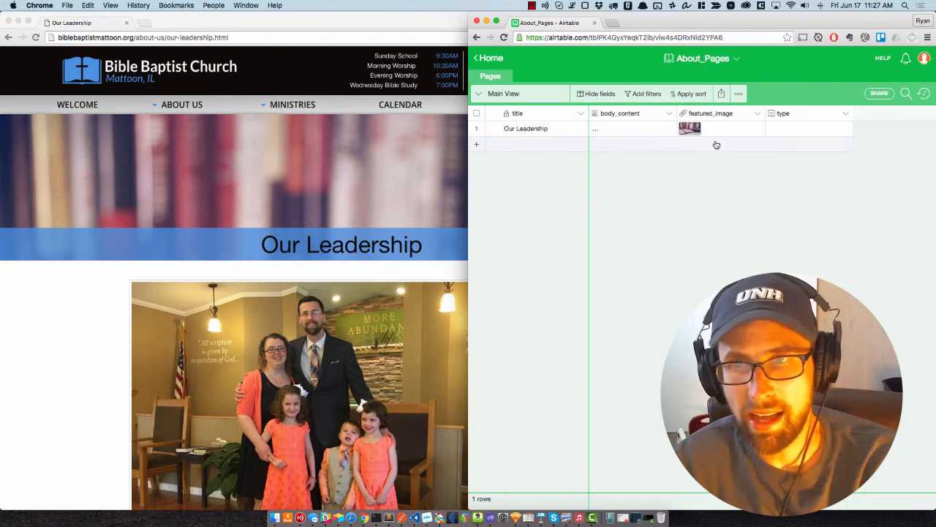
Switch to the Add an about page form view, examine its questions, and return to the list of bases
left_click(489, 95)
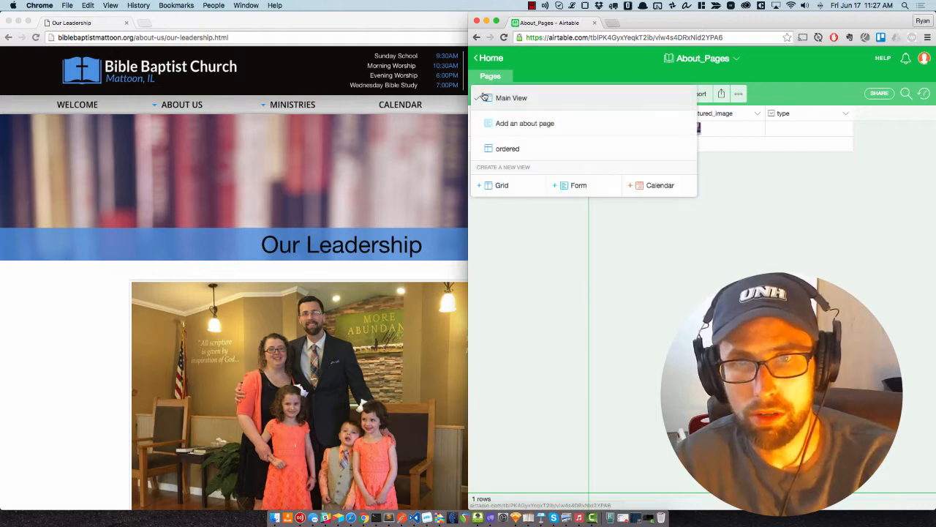
left_click(511, 131)
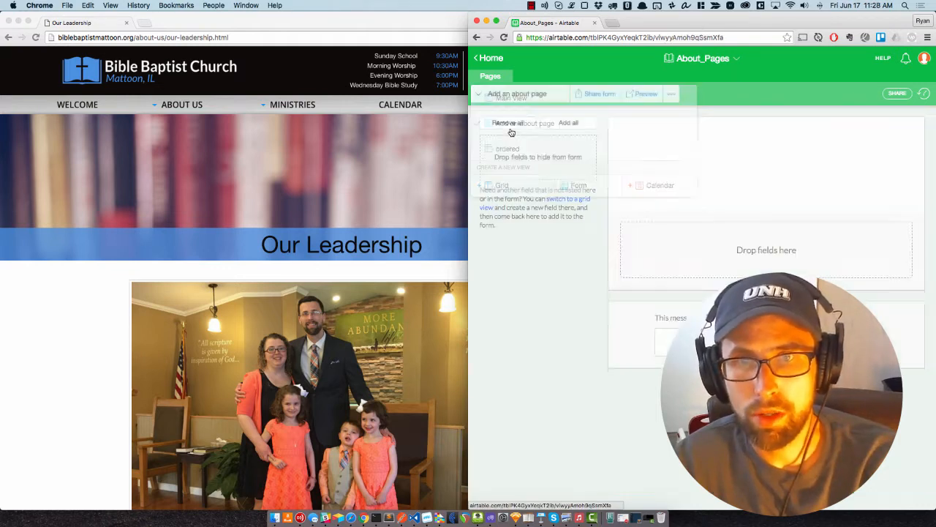
scroll(794, 271, "down", 1)
scroll(793, 268, "down", 1)
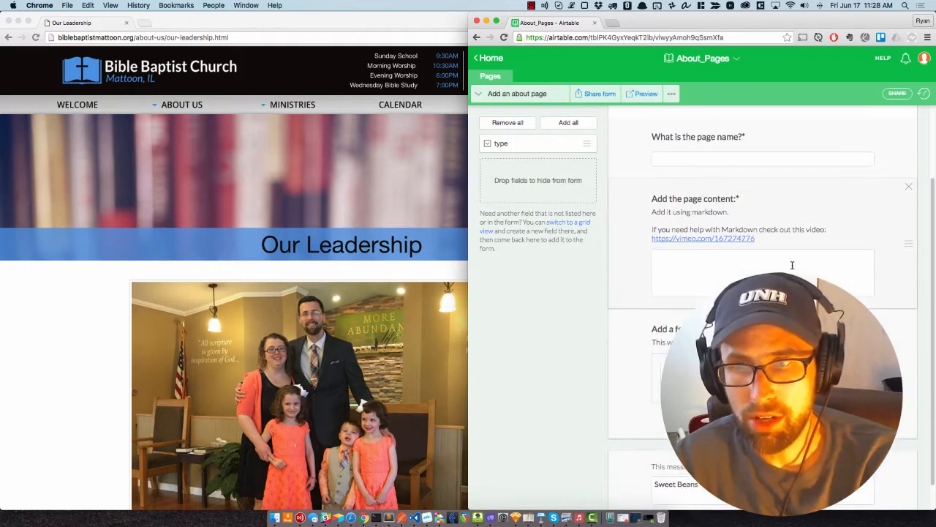
scroll(790, 265, "up", 3)
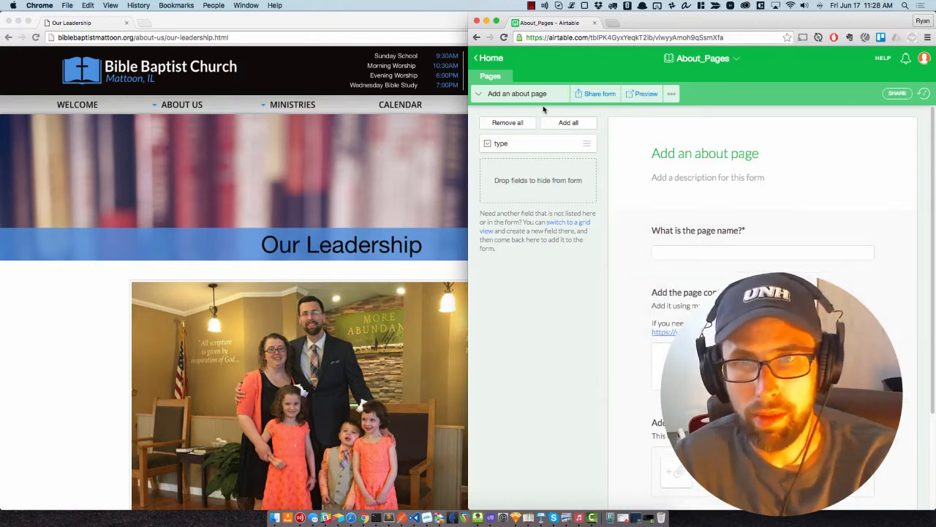
left_click(488, 61)
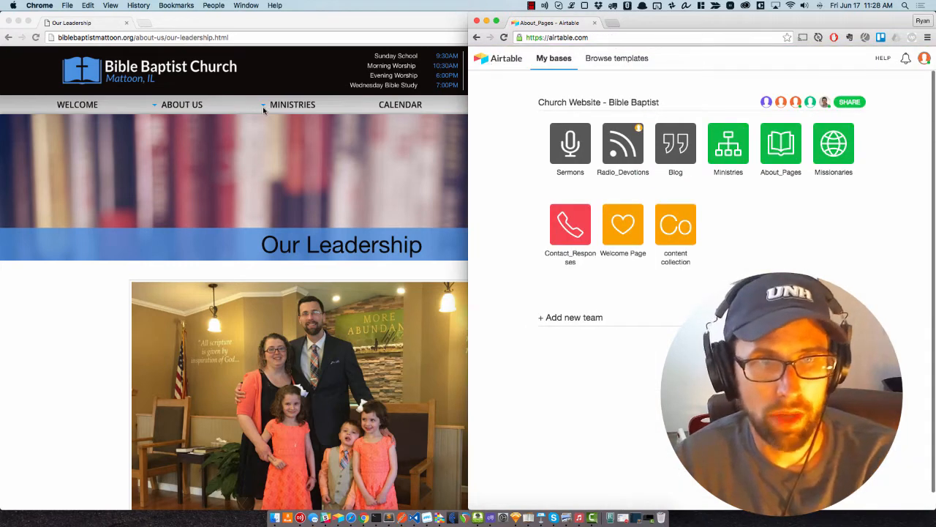
Open the Mother's of Mattoon ministry page on the church website and examine its group, leader and description sections
left_click(288, 144)
mouse_move(289, 107)
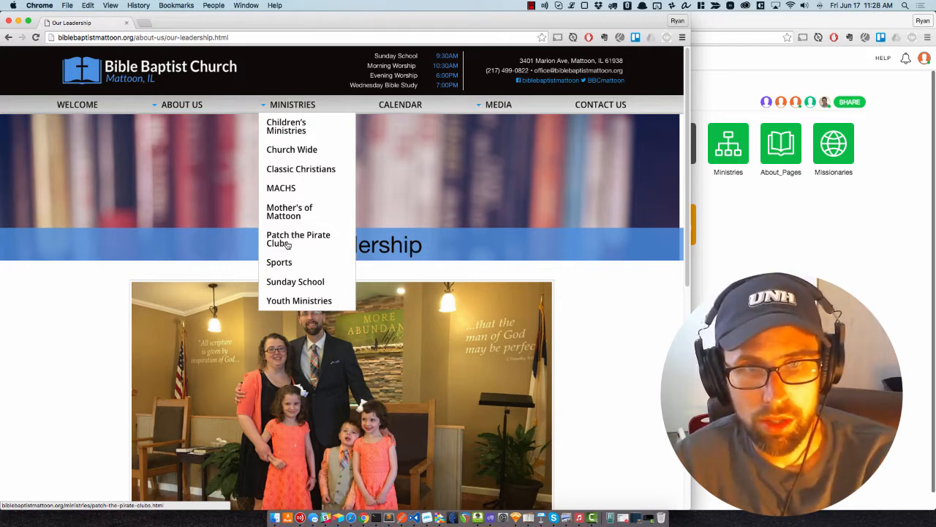
left_click(291, 217)
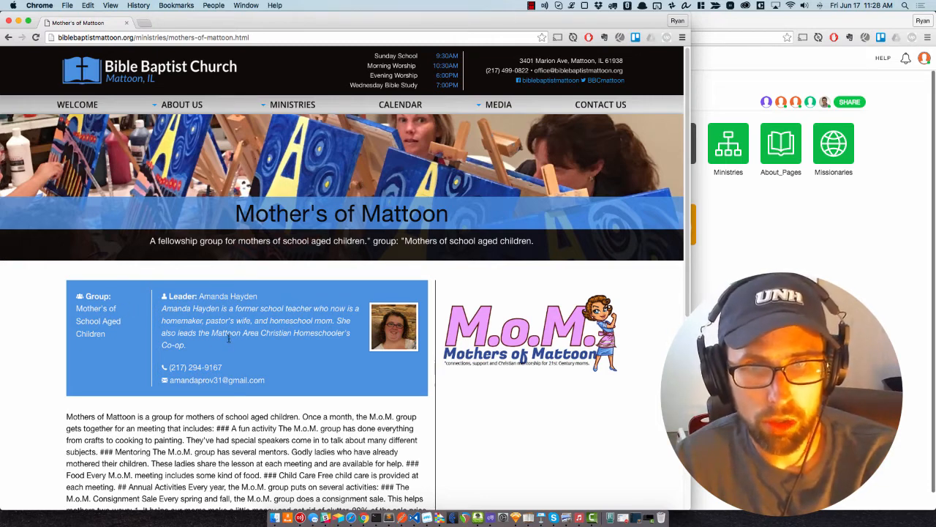
scroll(535, 335, "down", 1)
scroll(534, 335, "down", 4)
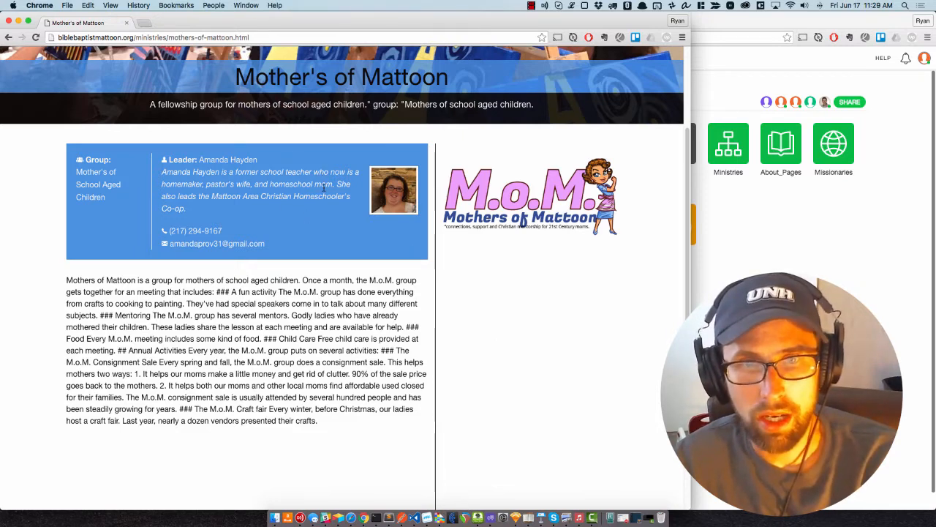
scroll(324, 181, "up", 1)
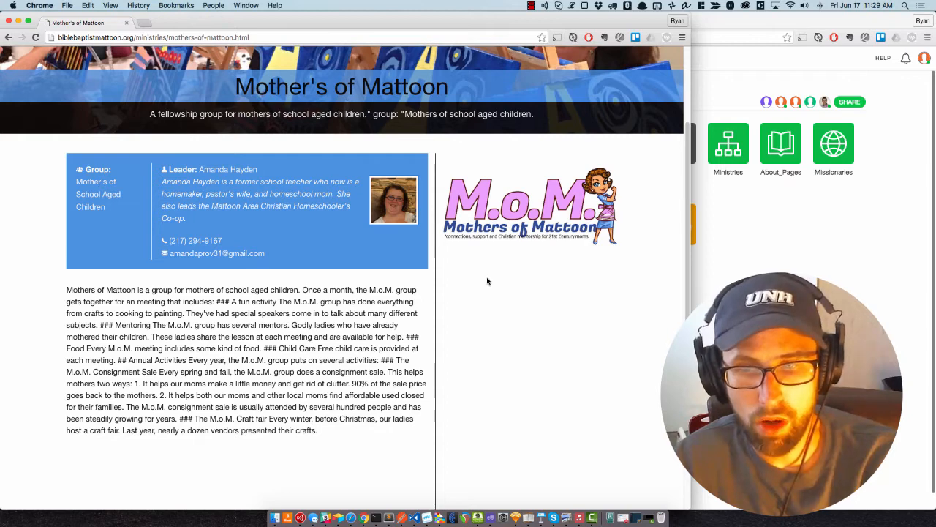
scroll(474, 281, "up", 3)
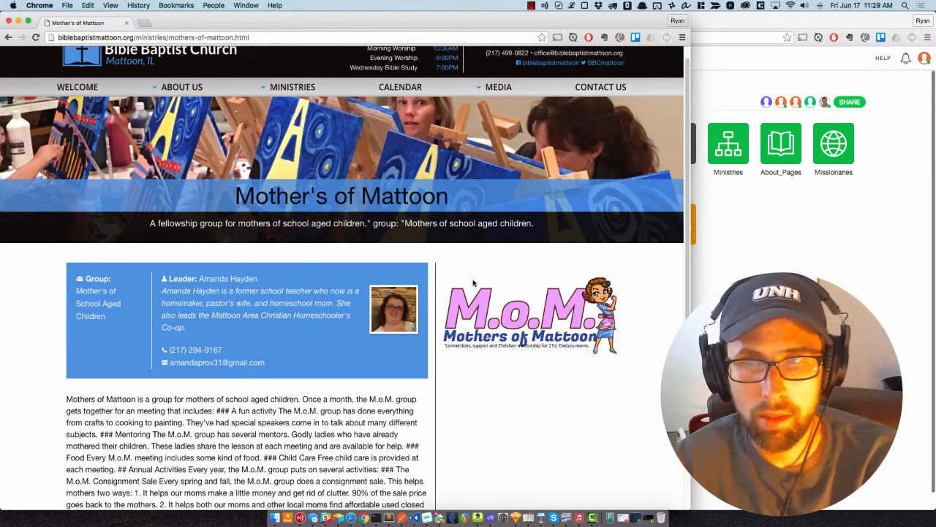
Open the Ministries base in Airtable and examine the ministries' image and leader fields alongside the Leaders table
left_click(765, 253)
left_click(728, 155)
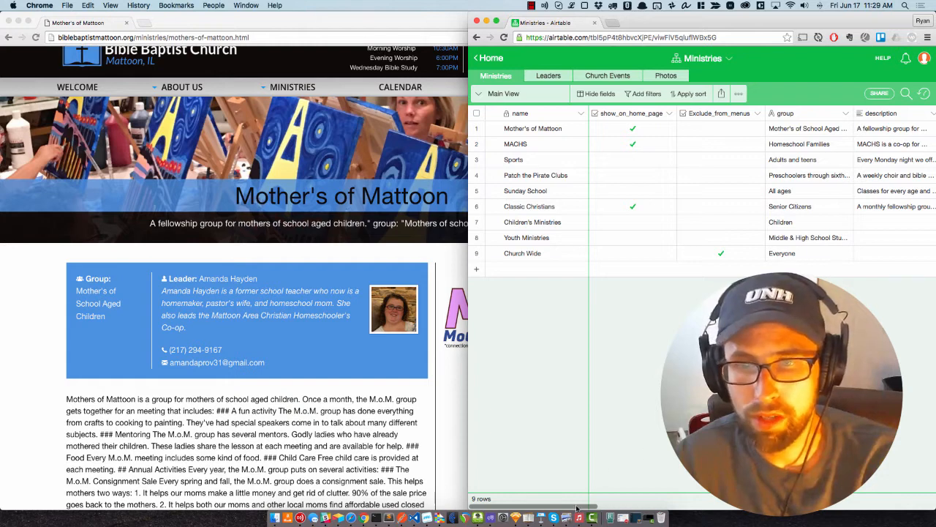
left_click_drag(578, 506, 735, 504)
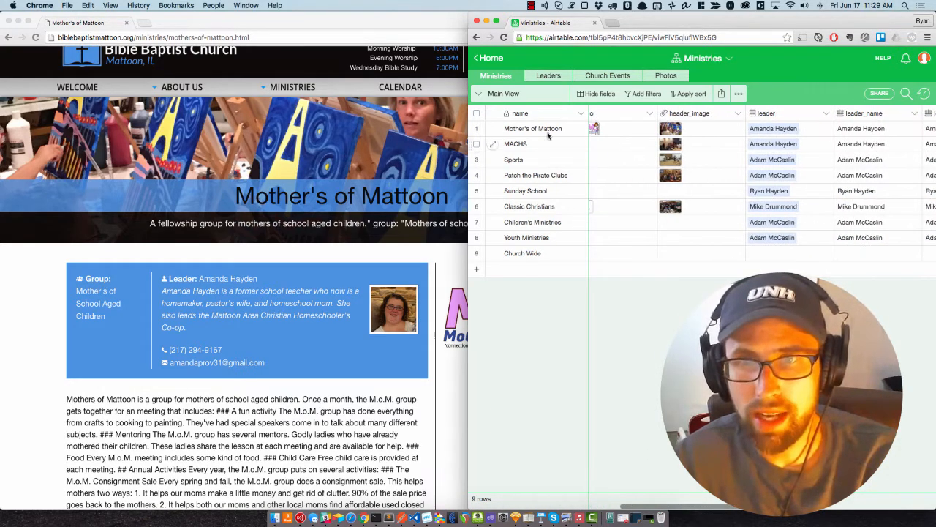
left_click(548, 75)
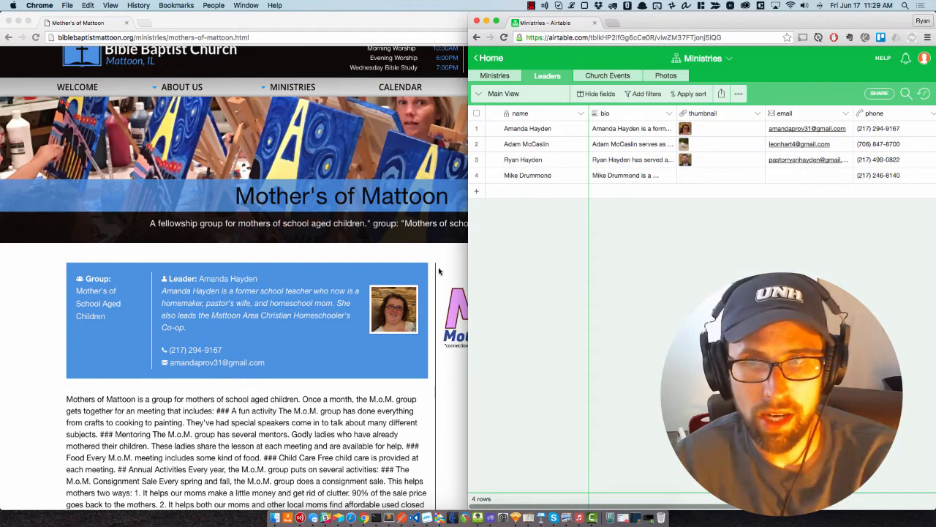
left_click(497, 77)
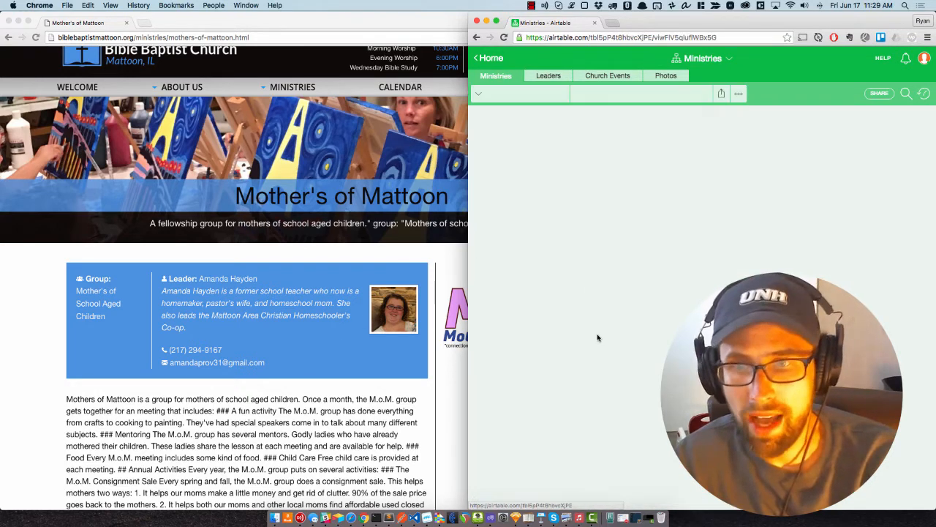
Open the linkable leader records for a new blank ministry row, close them without choosing one, and delete the row
left_click_drag(623, 506, 746, 506)
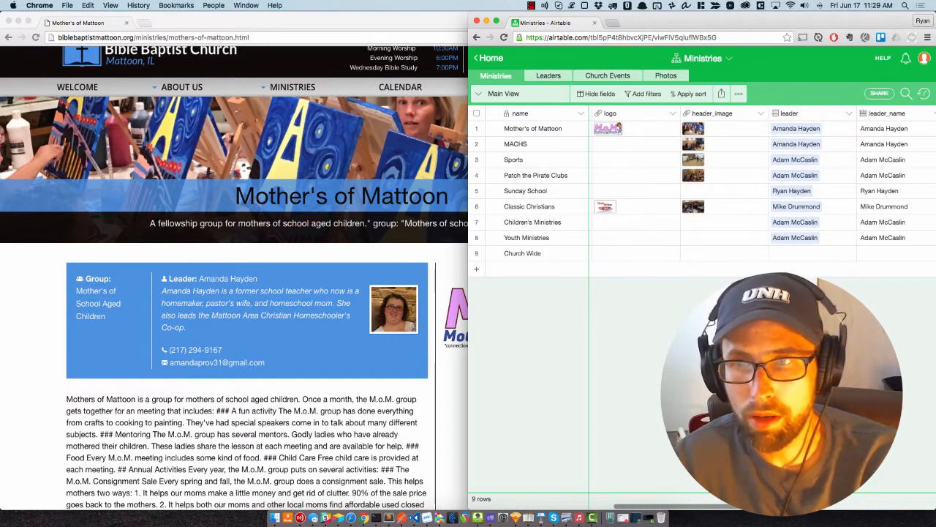
left_click(782, 270)
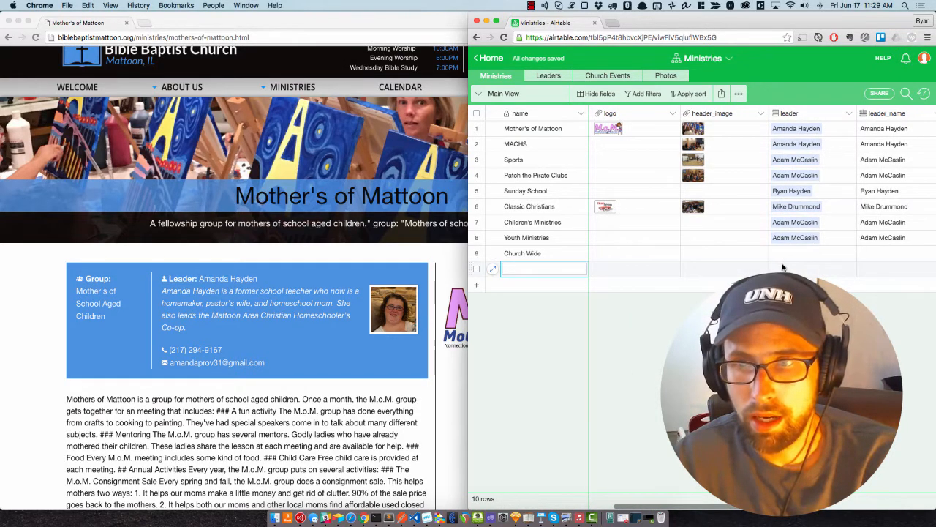
left_click(782, 268)
left_click(783, 268)
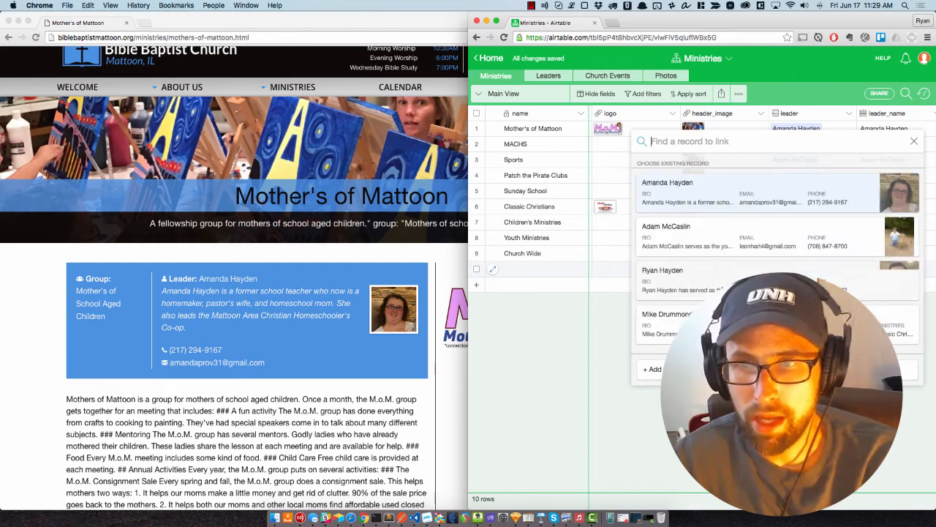
left_click(914, 142)
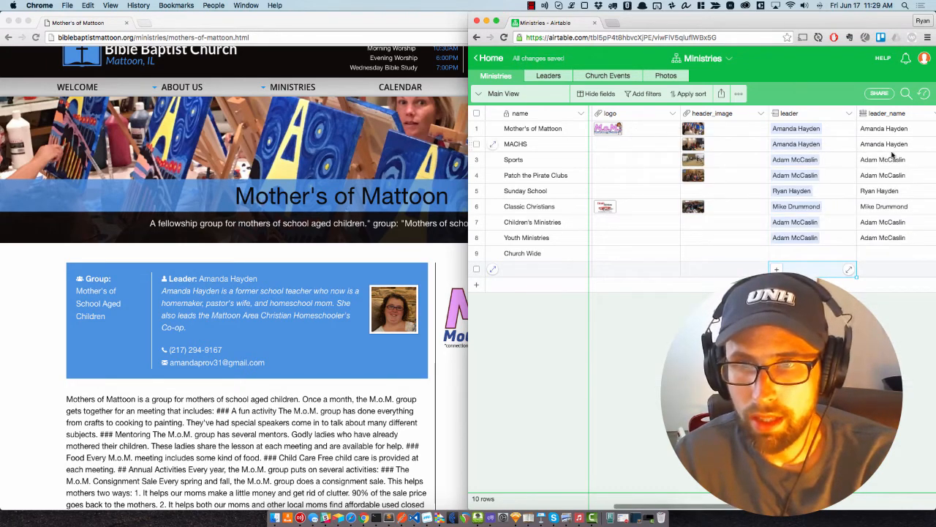
right_click(505, 270)
left_click(540, 348)
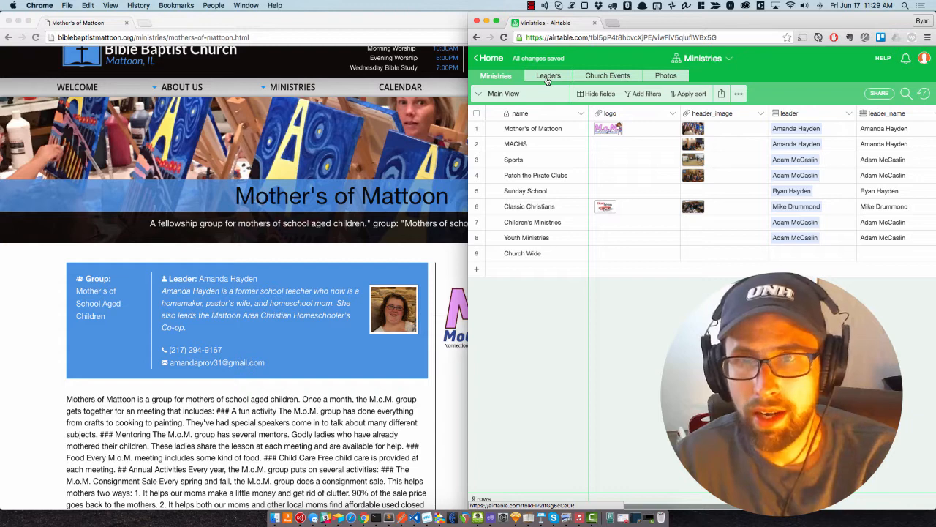
Open the Church Events table in the Ministries base and the church website's Calendar page
left_click(602, 78)
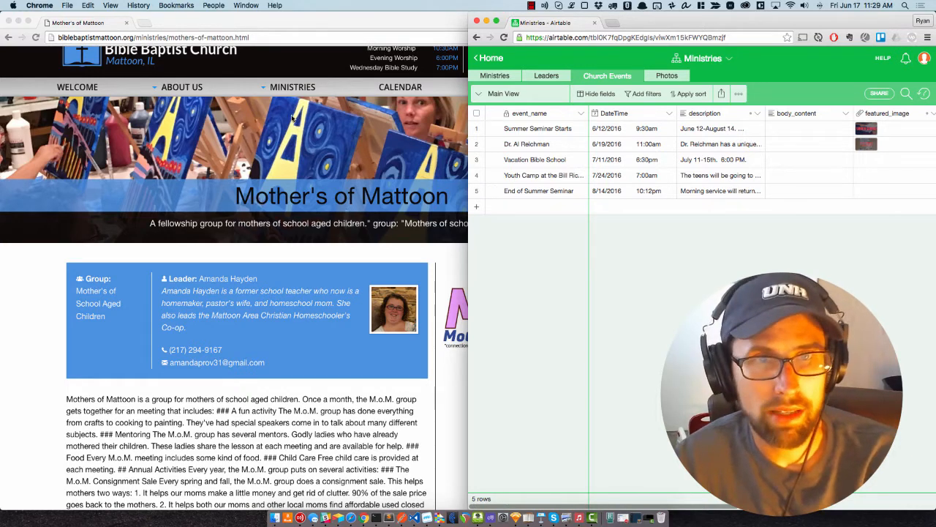
left_click(376, 89)
left_click(376, 89)
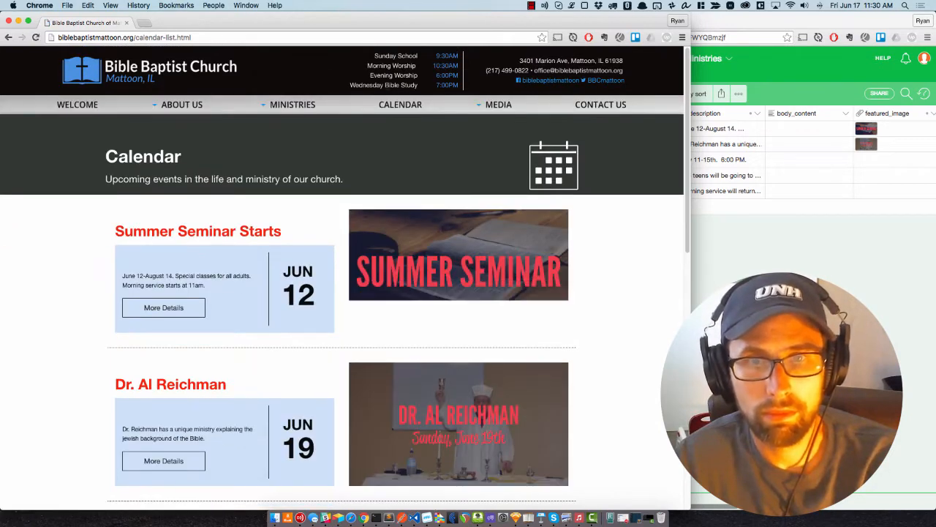
Examine the Calendar page's upcoming event listings from Summer Seminar Starts down to Youth Camp at the Bill Rice Ranch
scroll(440, 244, "down", 5)
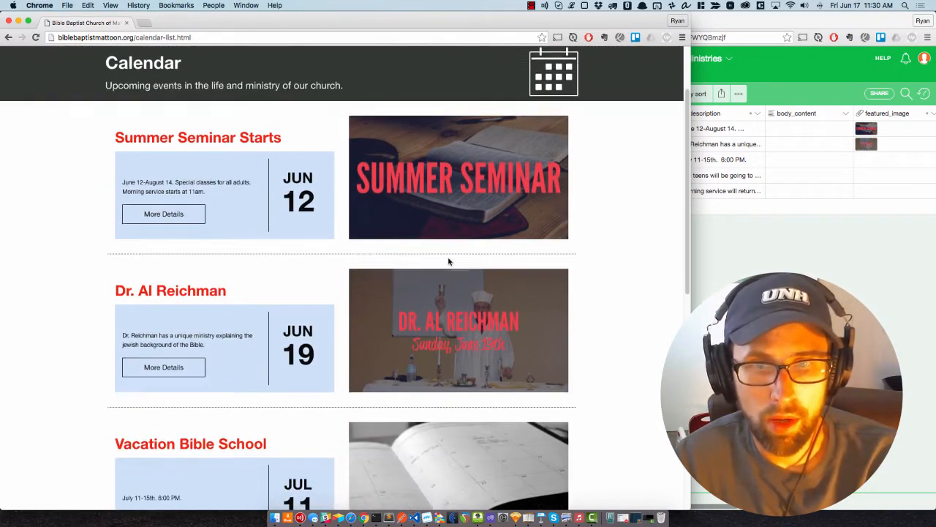
scroll(449, 261, "up", 3)
scroll(449, 261, "down", 4)
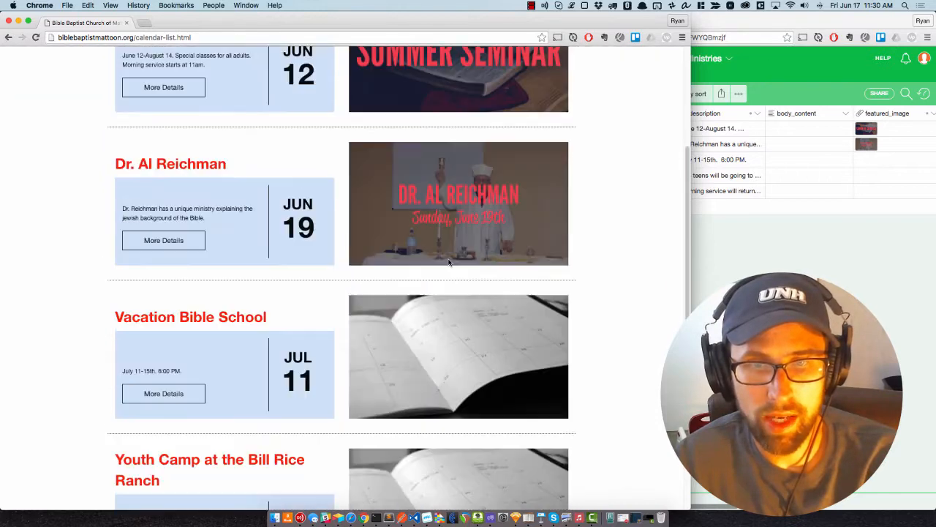
scroll(468, 217, "up", 1)
scroll(469, 217, "up", 1)
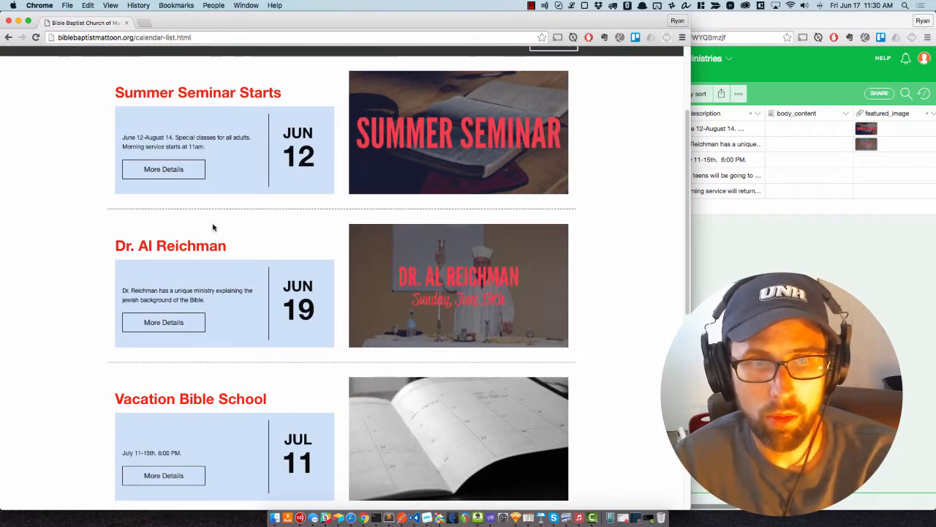
scroll(290, 248, "down", 3)
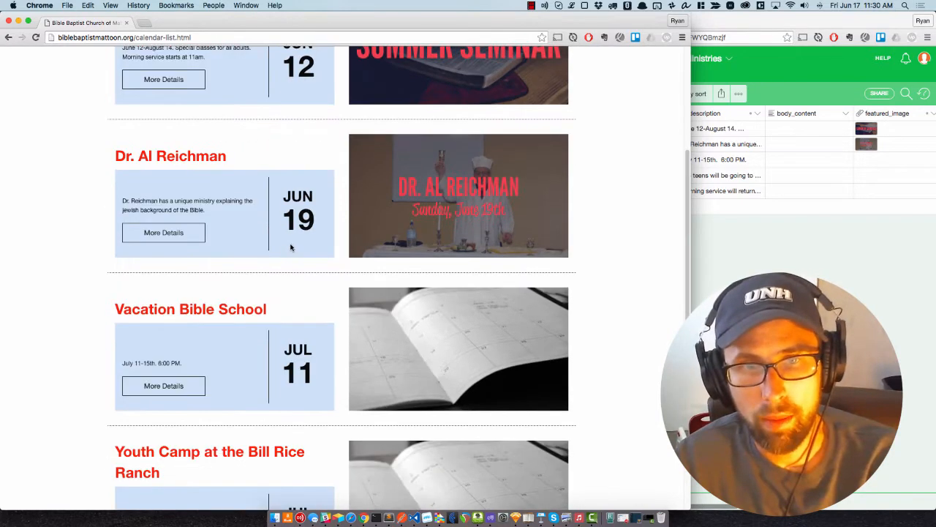
Examine the remaining Calendar page events from Vacation Bible School through End of Summer Seminar, and return to the page heading
scroll(291, 247, "down", 3)
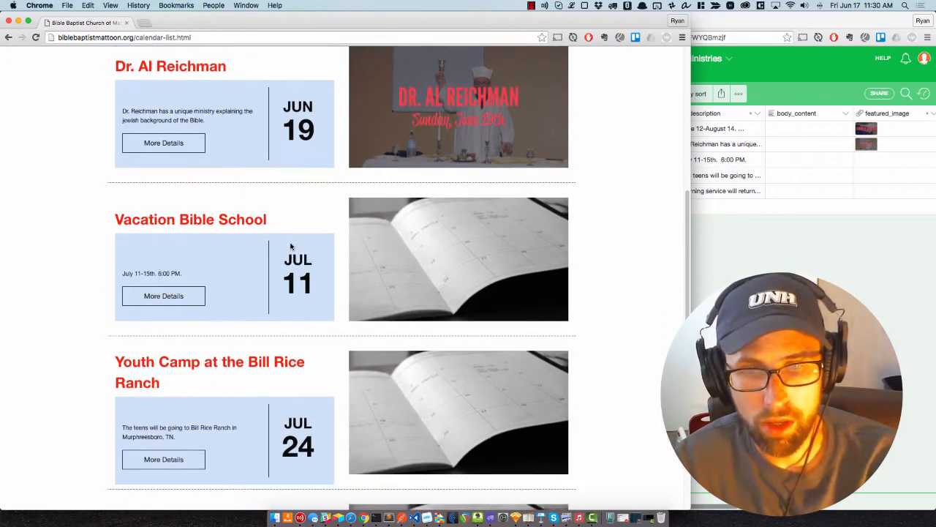
scroll(290, 247, "down", 3)
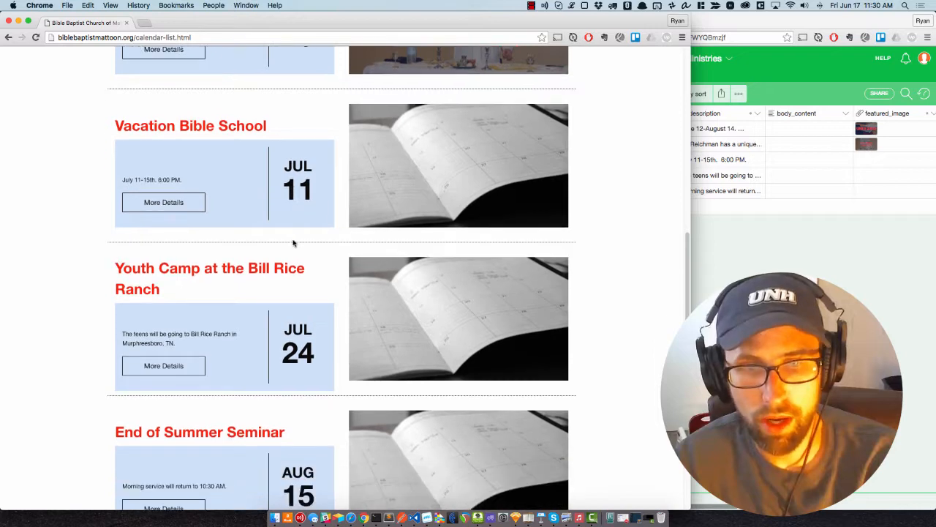
scroll(295, 247, "up", 6)
scroll(297, 246, "up", 7)
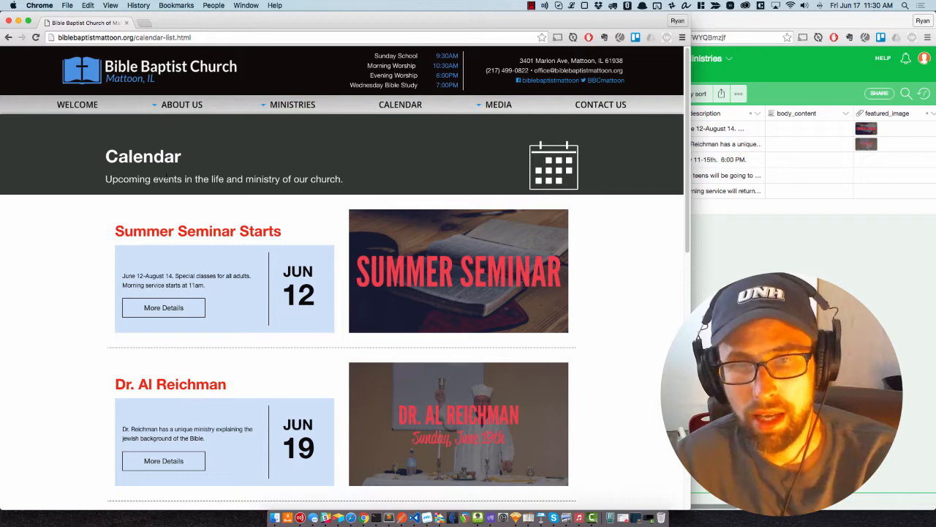
Return Airtable to its list of bases and examine the sermon series featured on the church website's home page
left_click(805, 190)
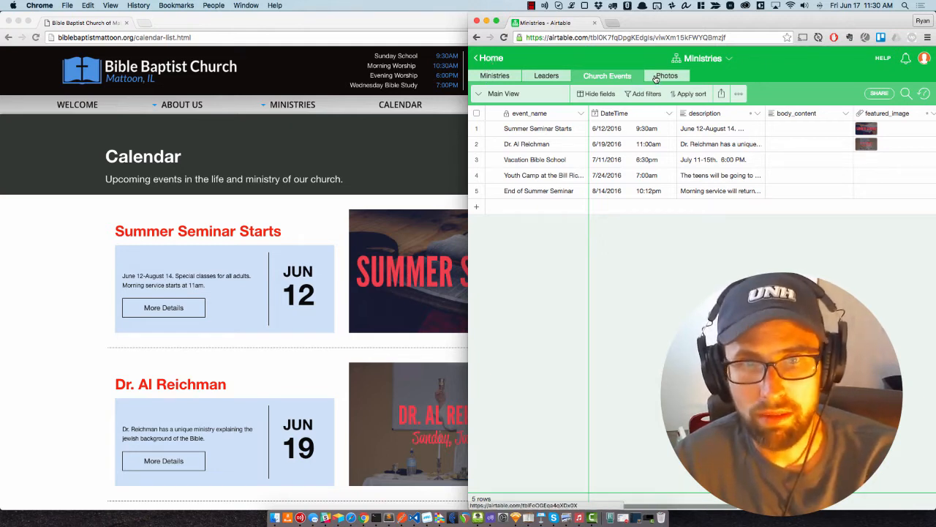
left_click(491, 58)
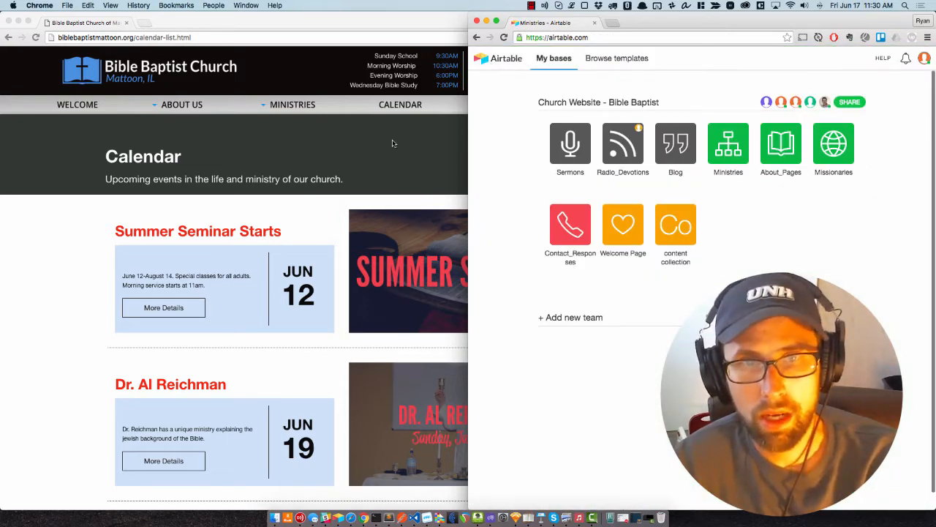
left_click(393, 135)
mouse_move(486, 108)
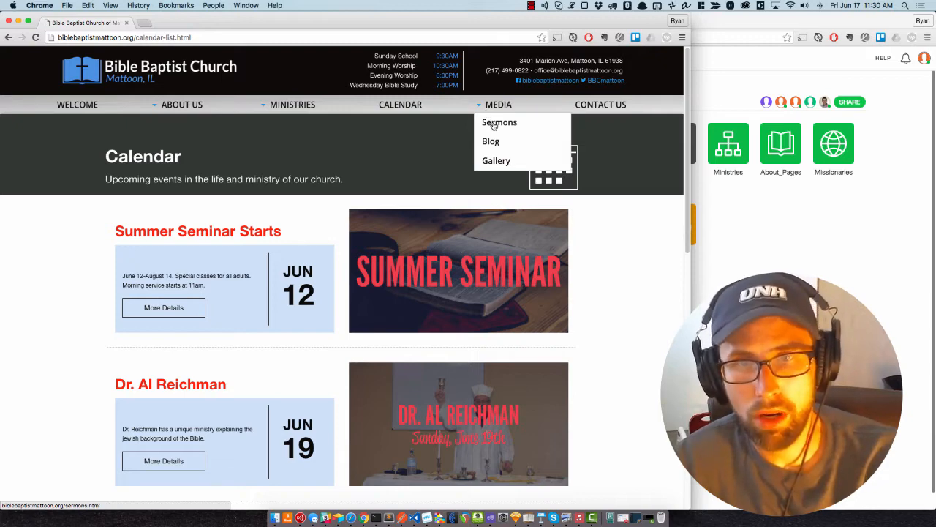
left_click(166, 71)
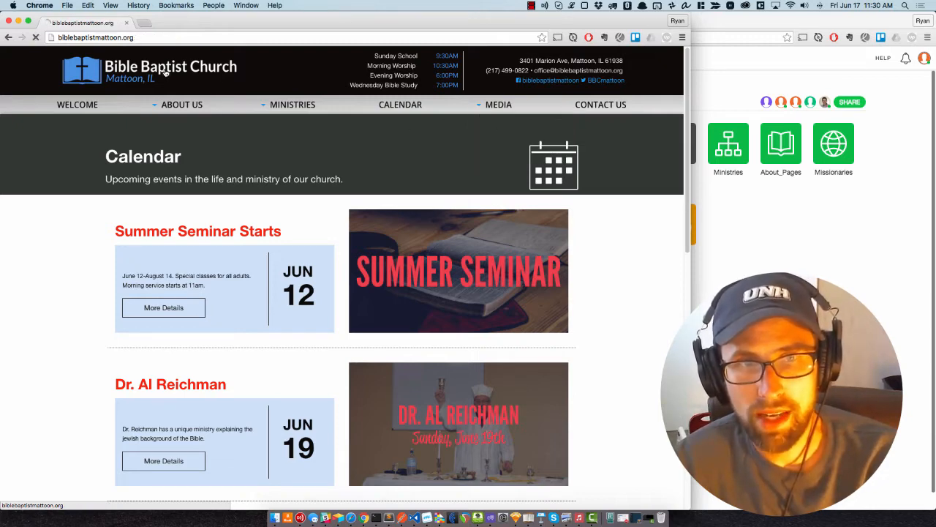
scroll(274, 343, "down", 7)
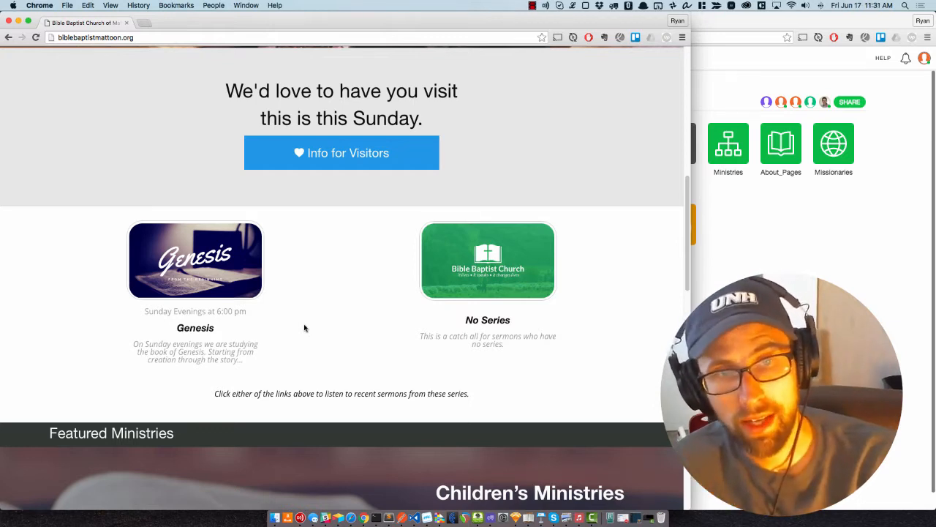
scroll(272, 313, "up", 1)
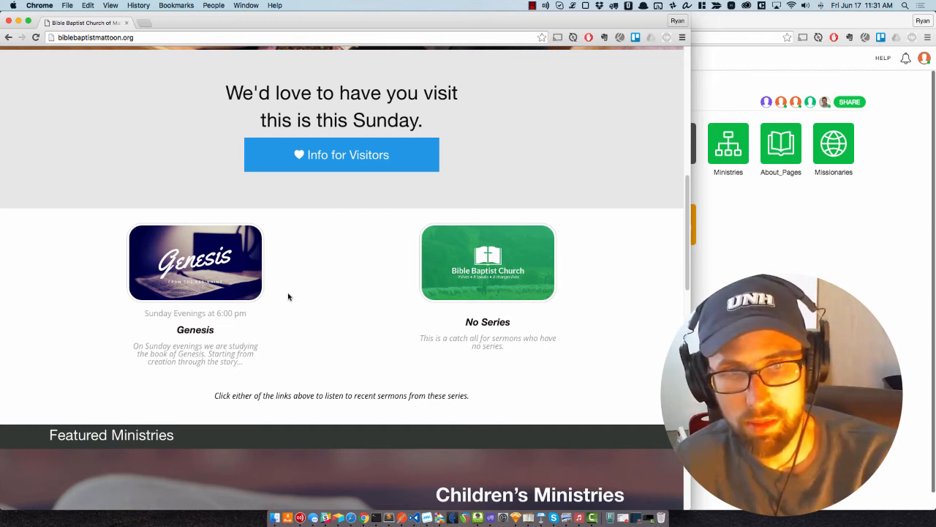
Open the Genesis series page from the home page and examine its description and sermon recordings
left_click(233, 282)
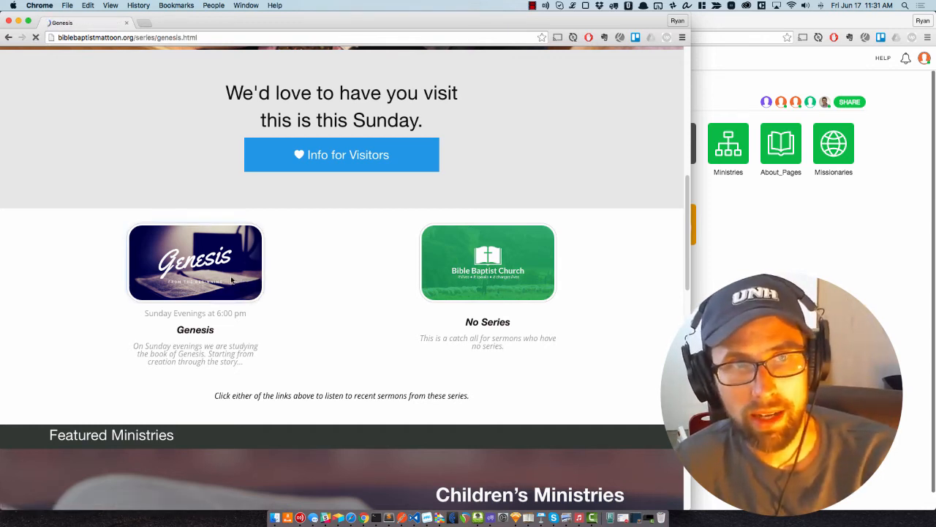
scroll(285, 343, "down", 5)
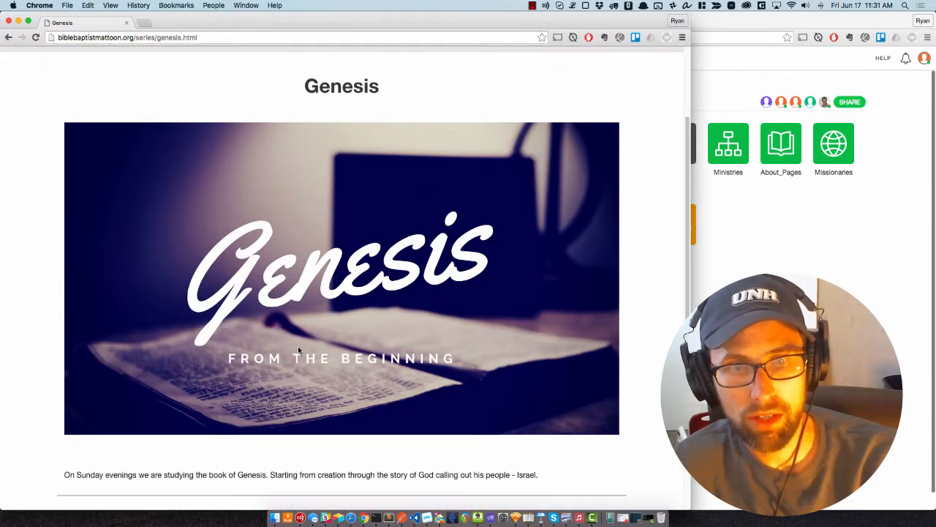
scroll(359, 376, "down", 1)
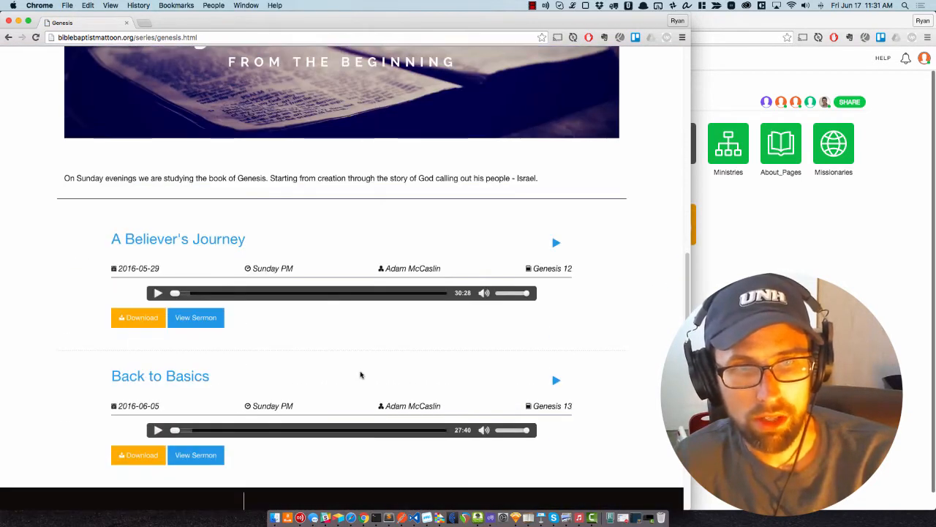
scroll(359, 376, "up", 4)
scroll(348, 371, "up", 2)
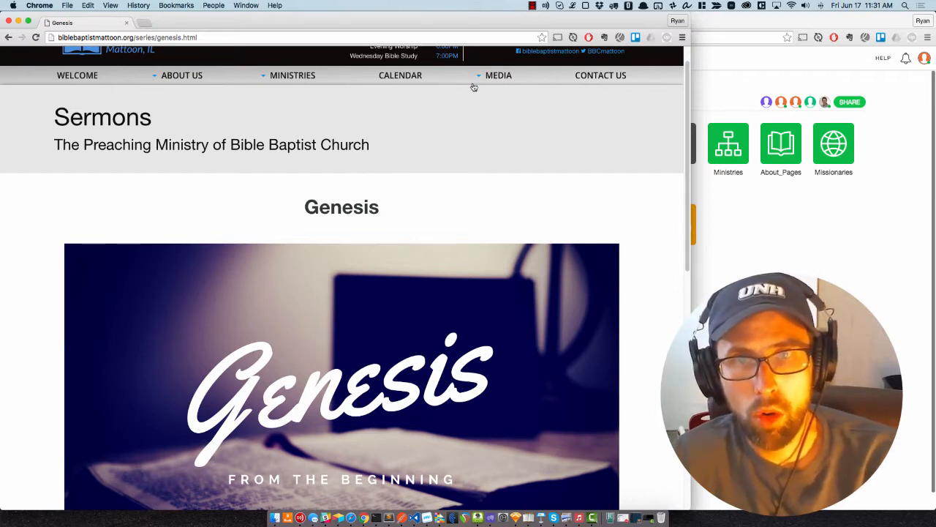
Open the church website's Sermons page and examine the All Sermons list down to Prodigals:The Son
mouse_move(478, 78)
left_click(490, 99)
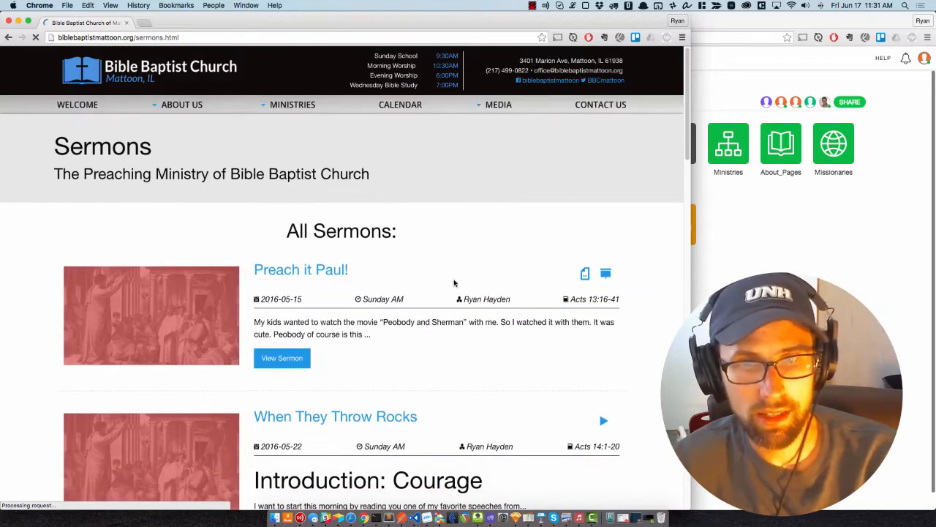
scroll(458, 287, "down", 2)
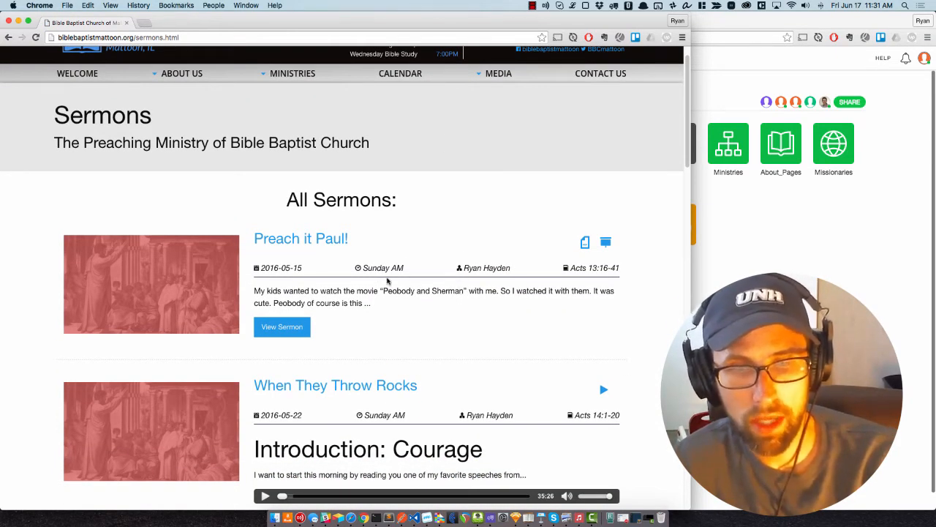
scroll(392, 292, "down", 1)
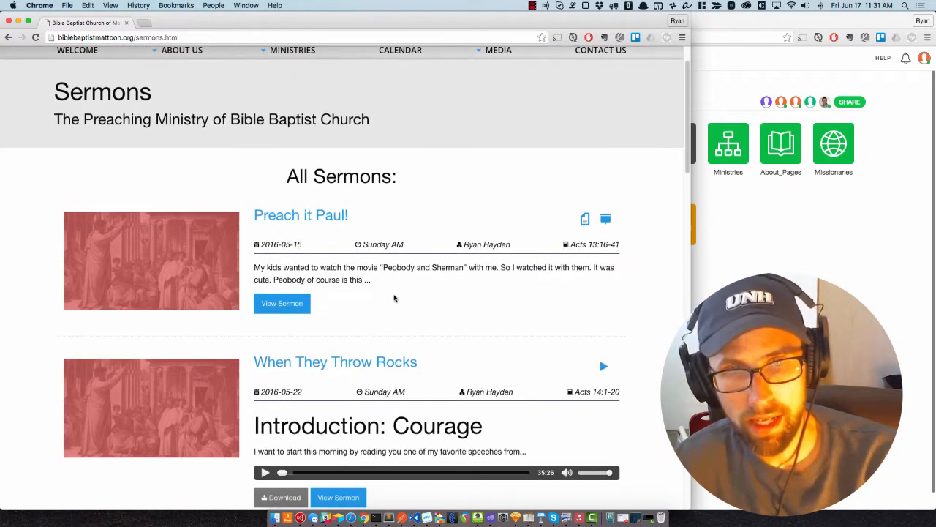
scroll(394, 298, "down", 6)
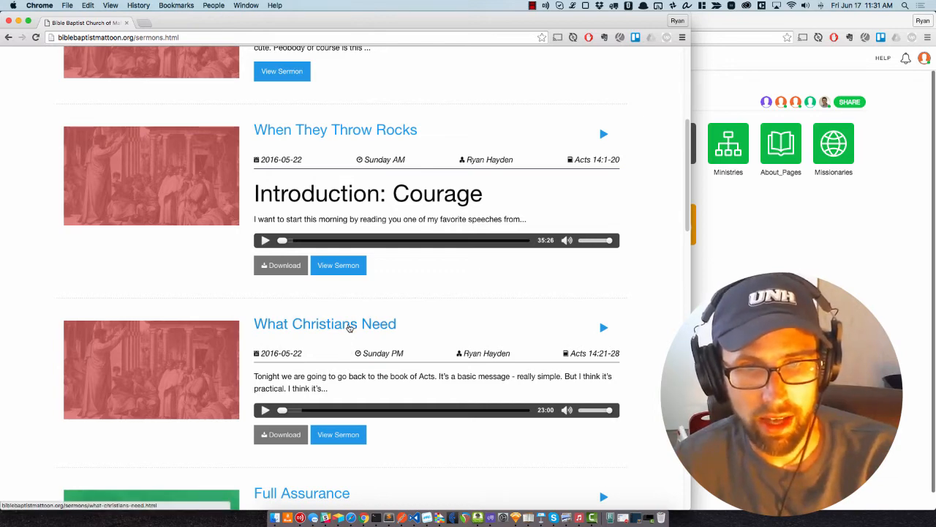
scroll(360, 352, "down", 5)
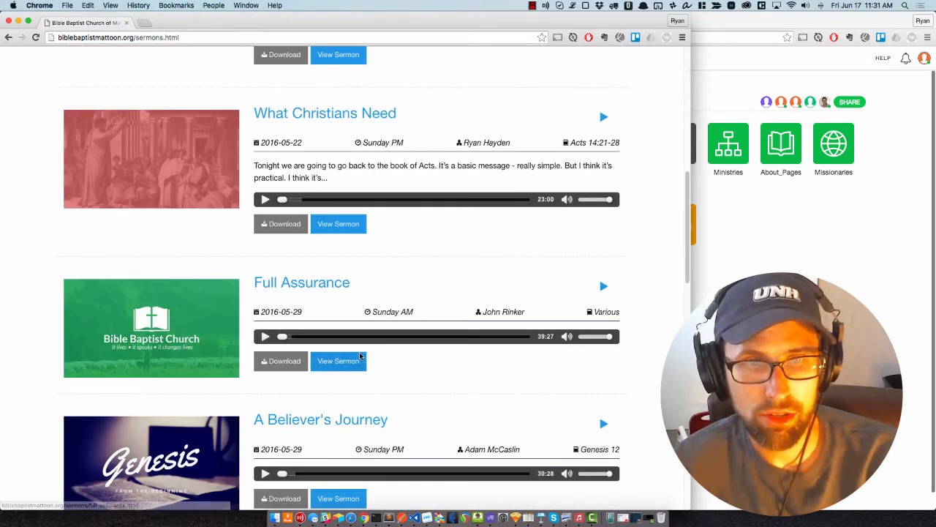
scroll(366, 313, "down", 4)
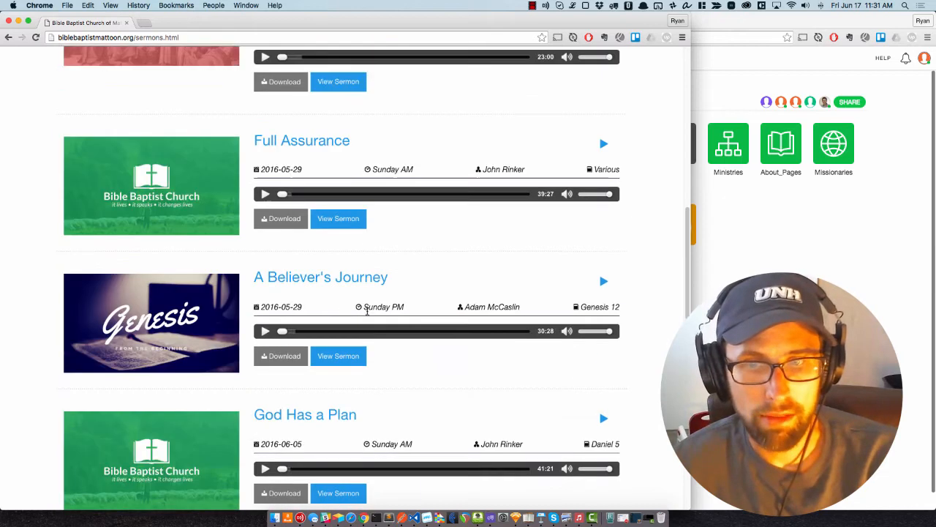
scroll(367, 313, "down", 2)
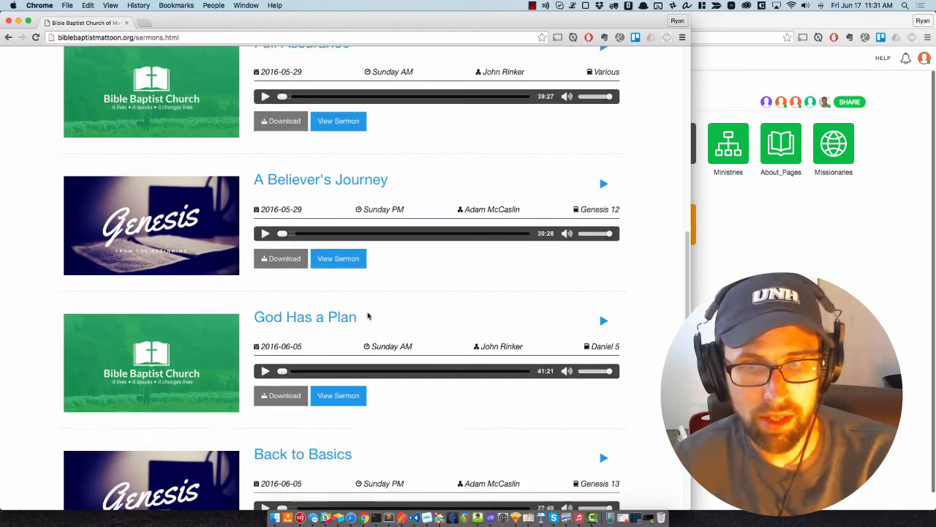
scroll(368, 319, "down", 2)
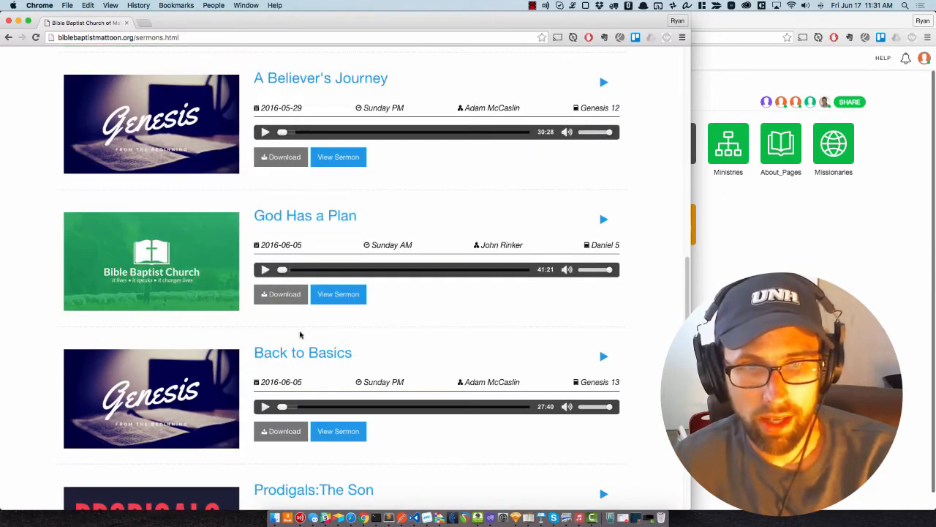
scroll(307, 358, "down", 1)
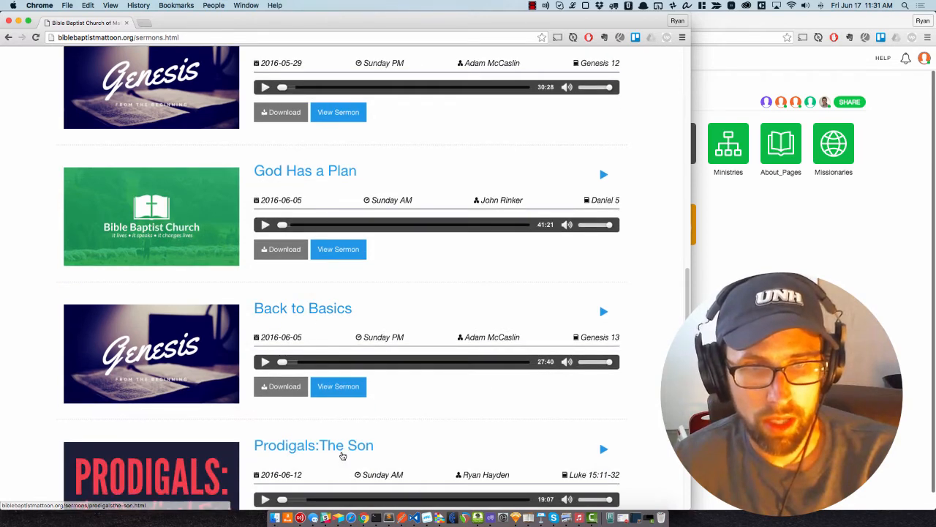
Open the Prodigals:The Son sermon page and examine its audio player, download option and other sermons from the series
left_click(343, 447)
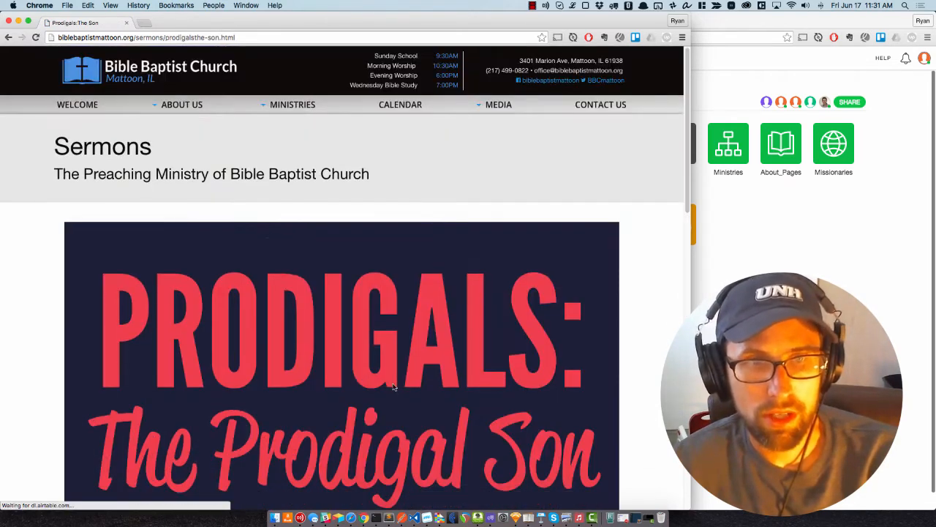
scroll(377, 379, "down", 6)
scroll(377, 376, "down", 6)
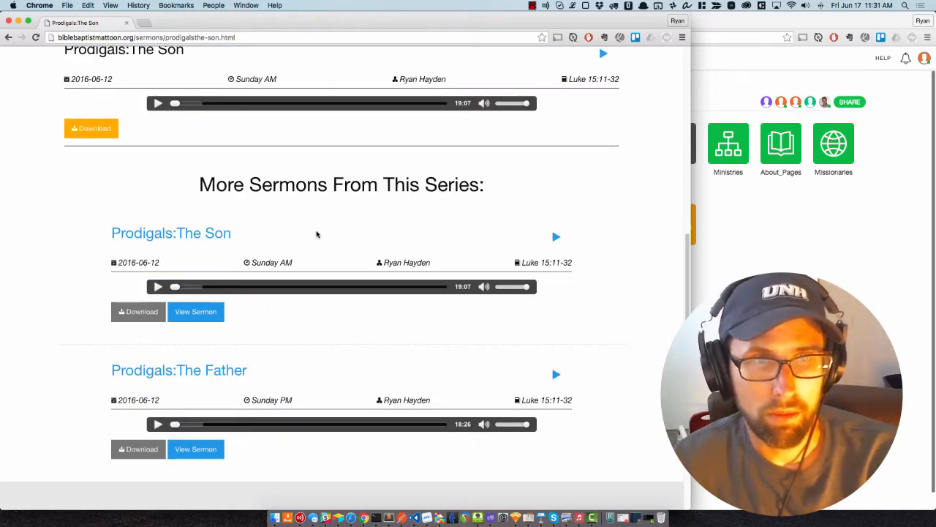
scroll(319, 176, "up", 5)
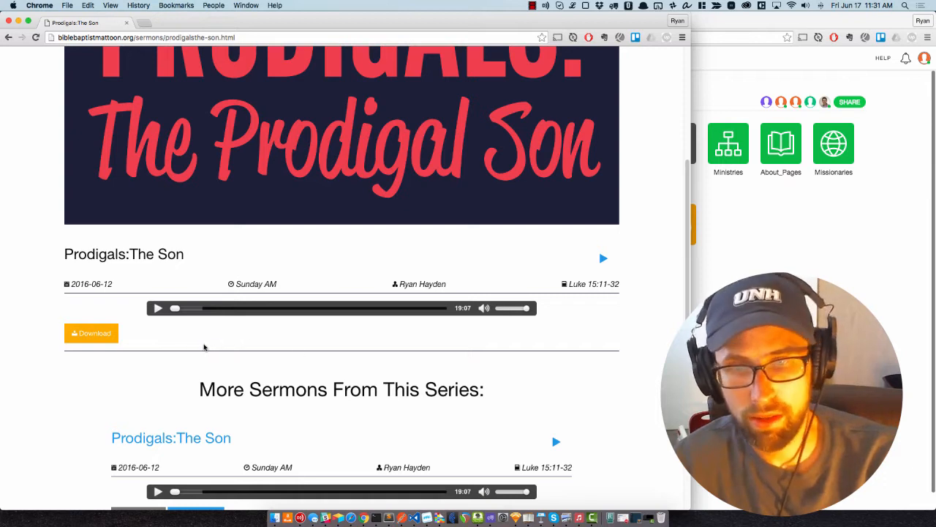
Open the Sermons base in Airtable and examine its Series table alongside the website's Prodigals:The Son artwork
left_click(736, 249)
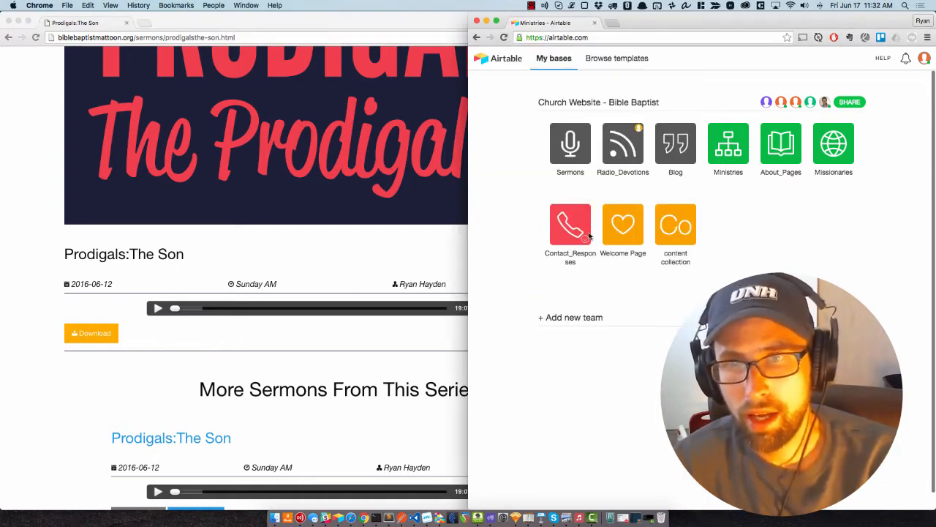
left_click(570, 145)
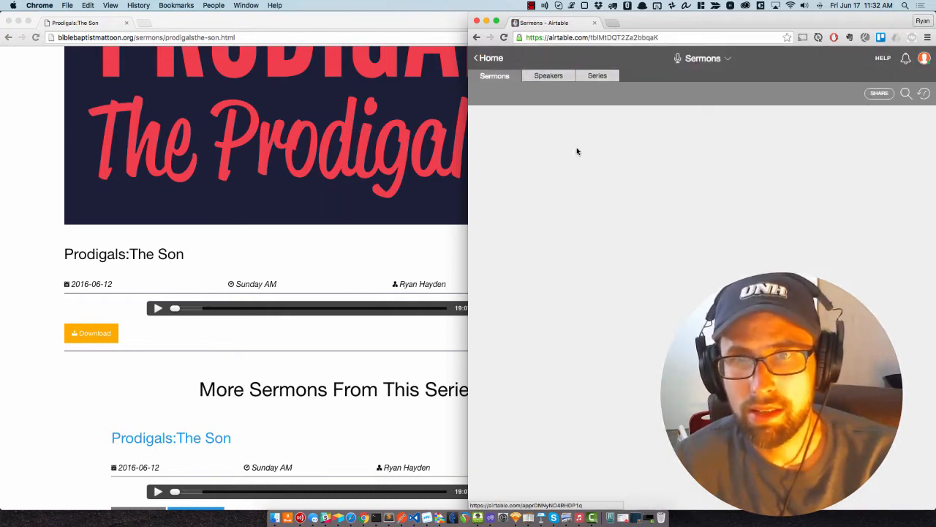
left_click(596, 77)
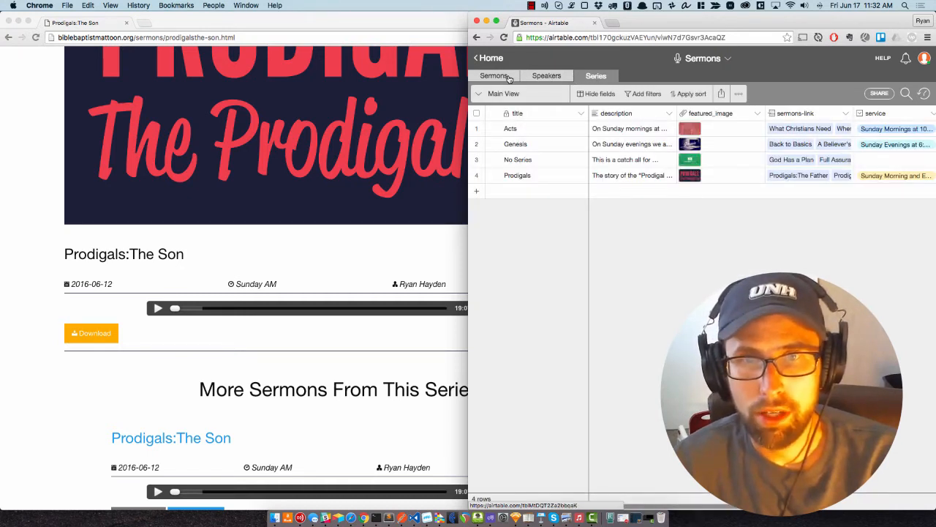
scroll(386, 161, "up", 1)
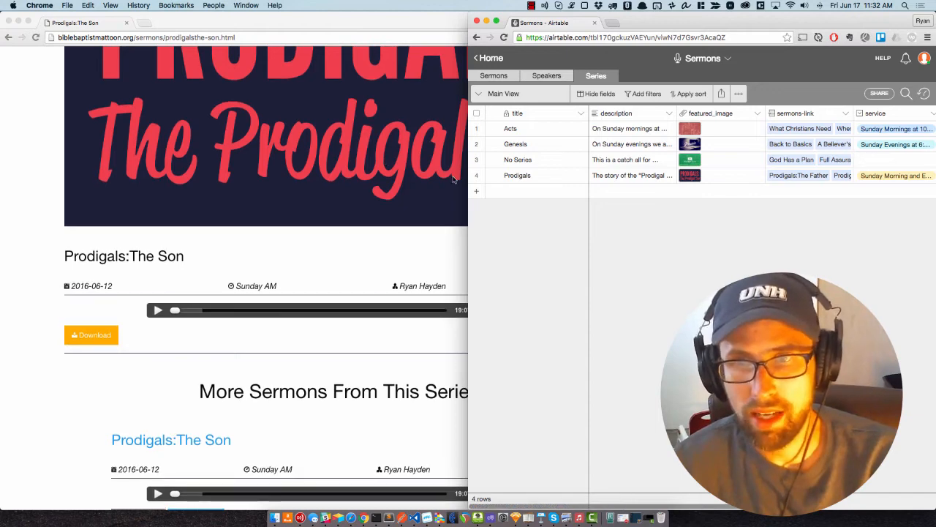
scroll(438, 179, "up", 5)
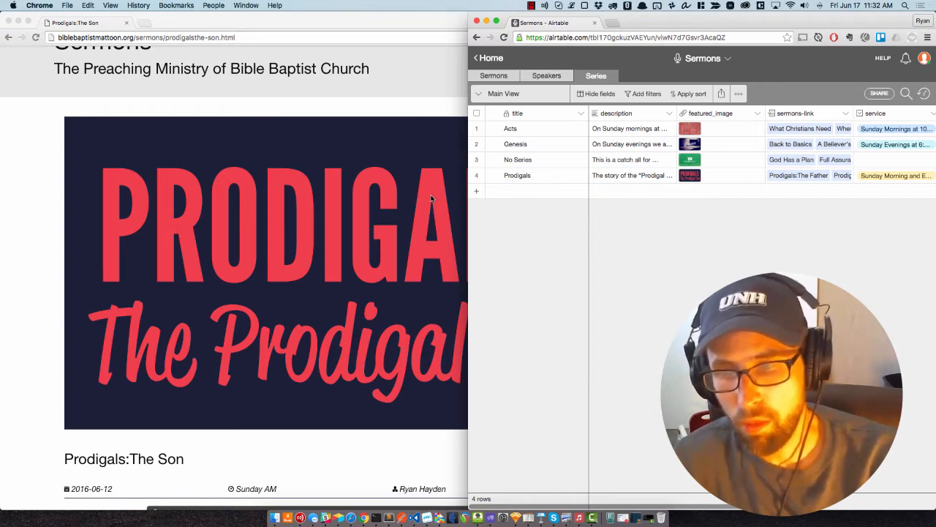
Add a record to the Sermons table, expand it and title it "Prodigals: The Older Brother"
left_click(504, 76)
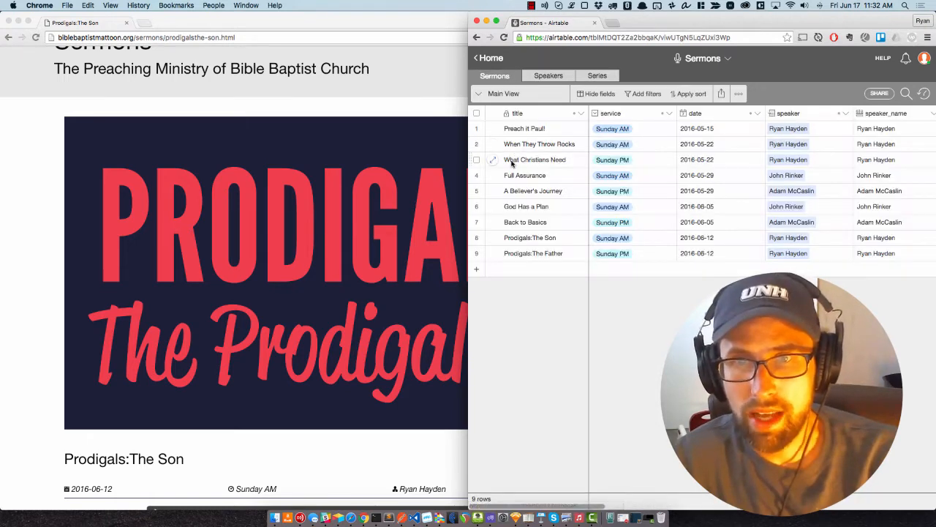
left_click(541, 269)
scroll(541, 269, "right", 3)
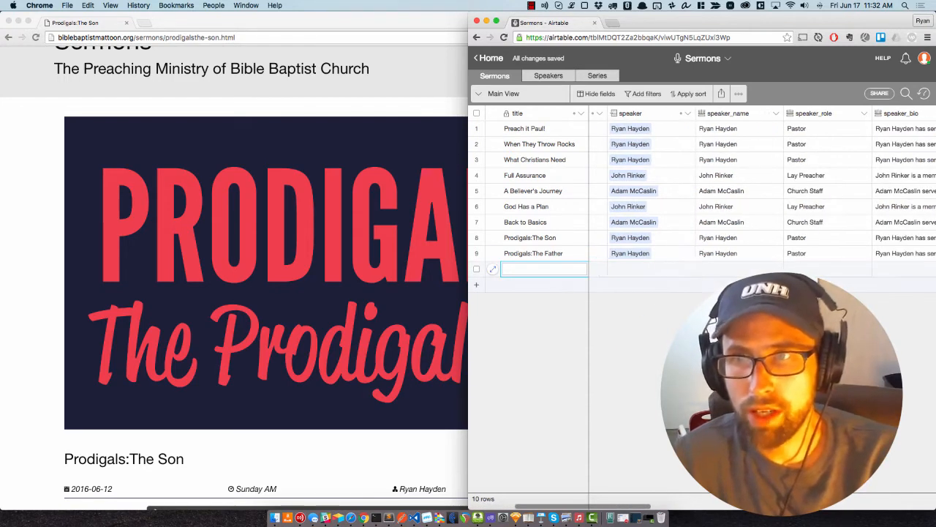
scroll(702, 190, "right", 2)
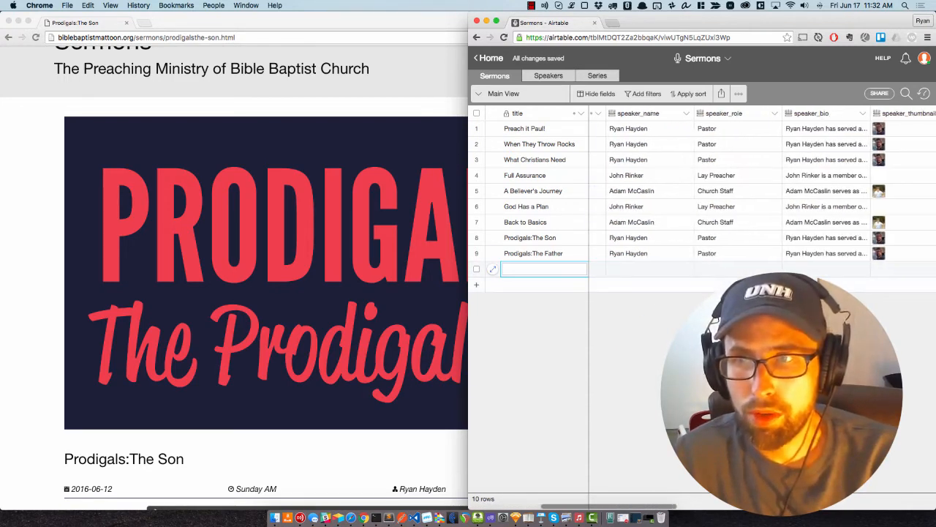
left_click(492, 270)
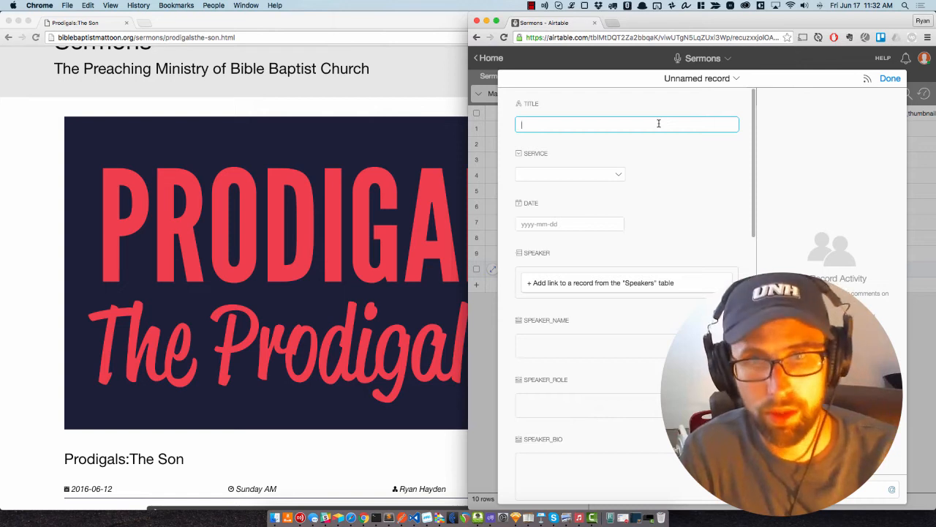
type("Prodig")
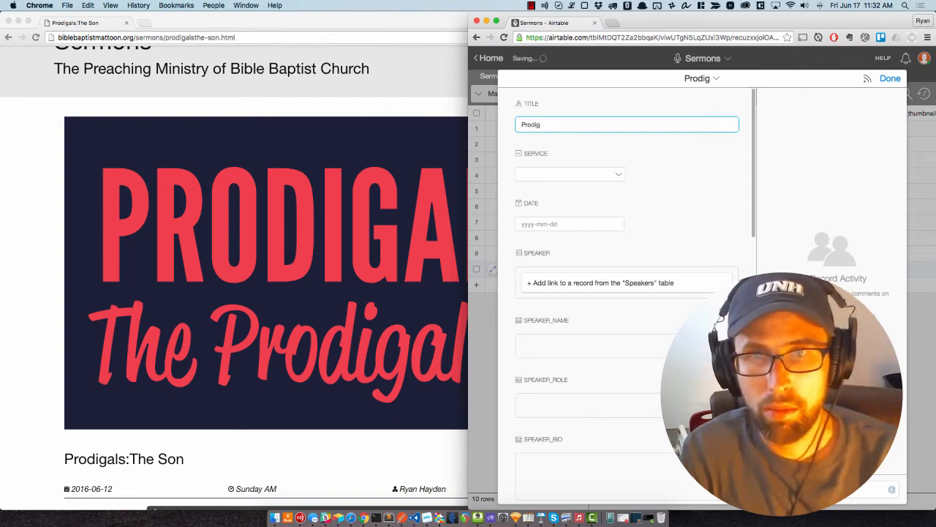
type("als: Th")
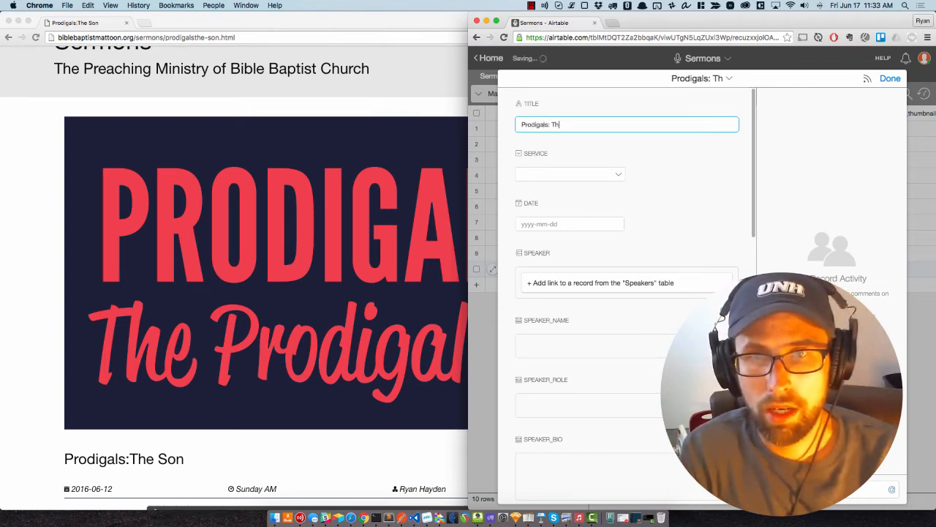
type("e Older Brother")
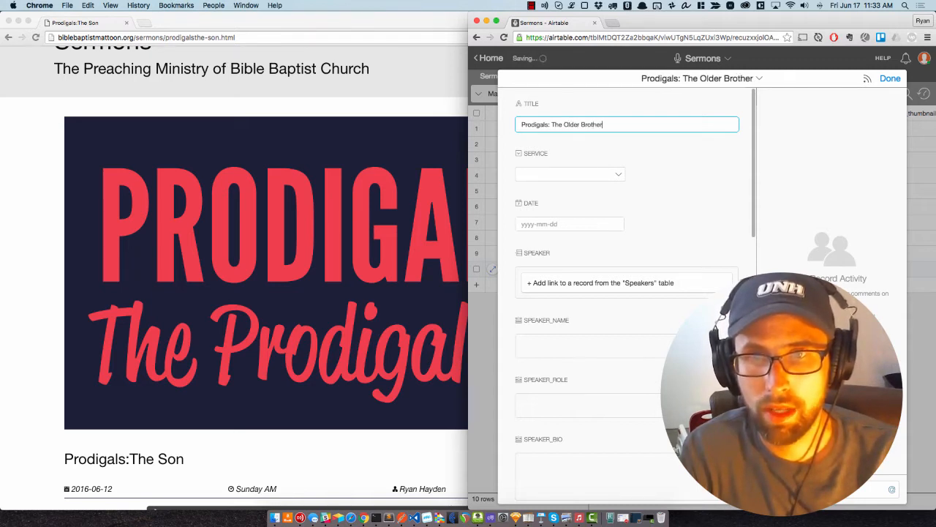
key("Tab")
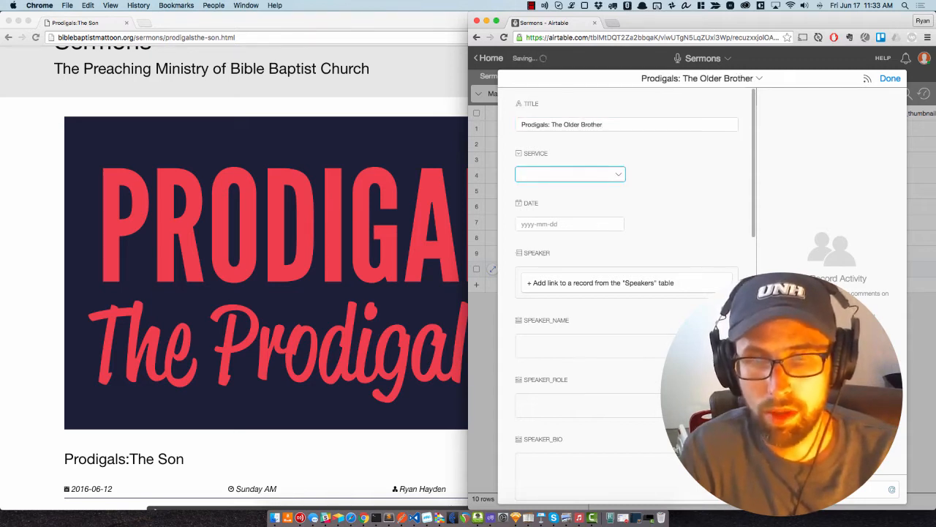
Set the new sermon's service to Sunday PM and date to 2016-06-19, and link the pastor's record as speaker
left_click(613, 180)
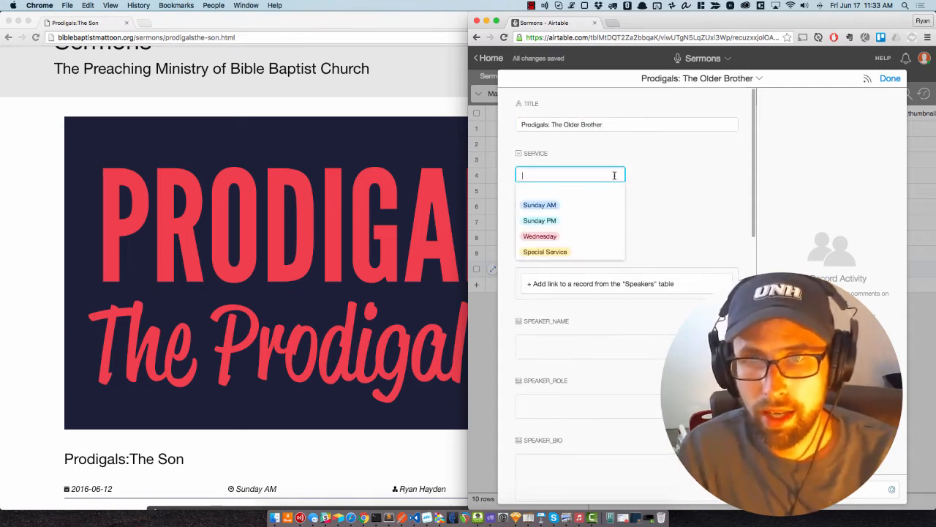
left_click(579, 223)
left_click(596, 227)
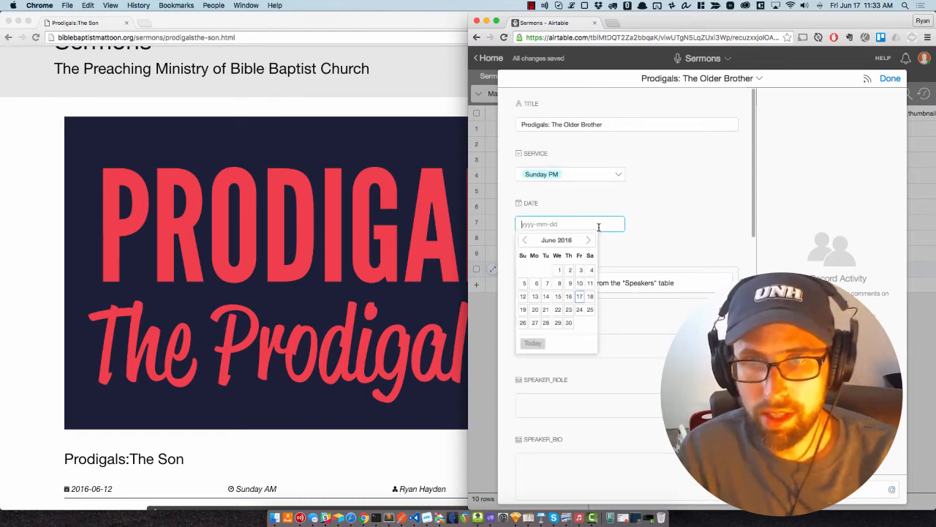
left_click(524, 311)
left_click(579, 289)
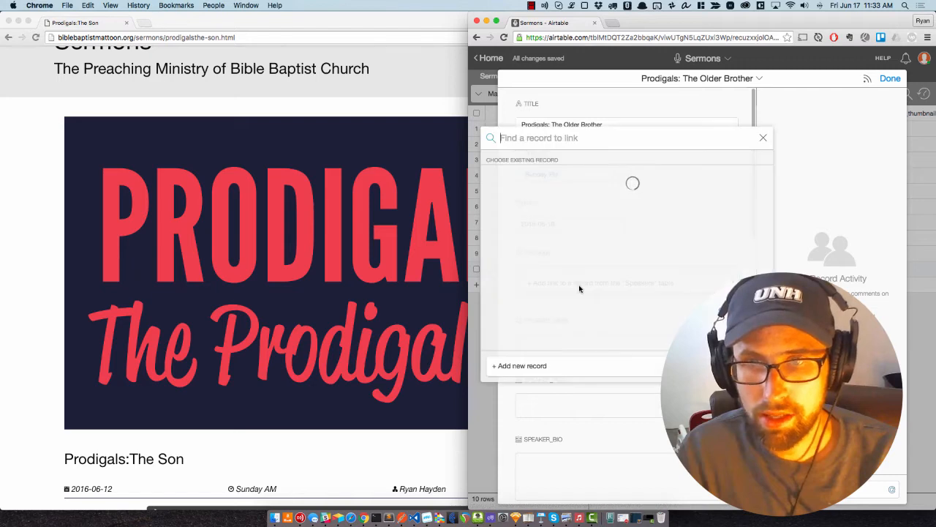
left_click(547, 210)
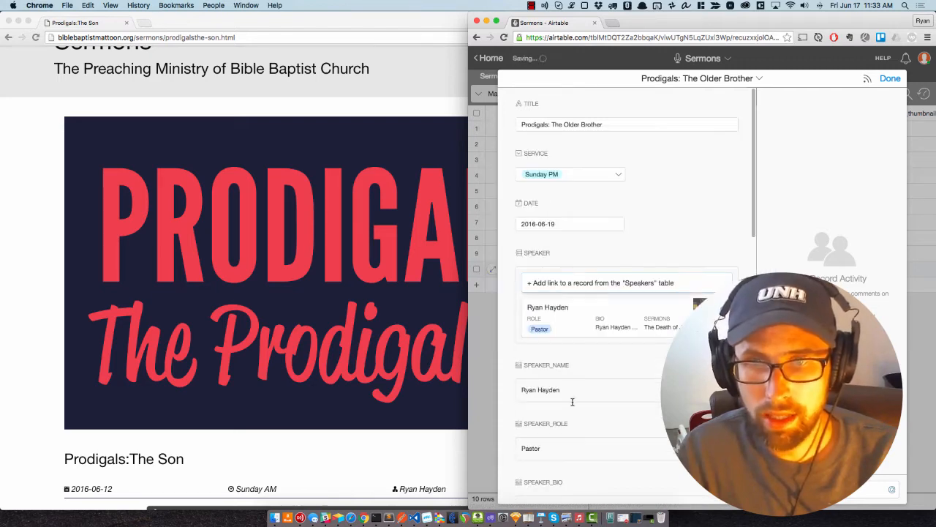
Link the Older Brother sermon to the Prodigals record from the Series table
scroll(581, 398, "down", 10)
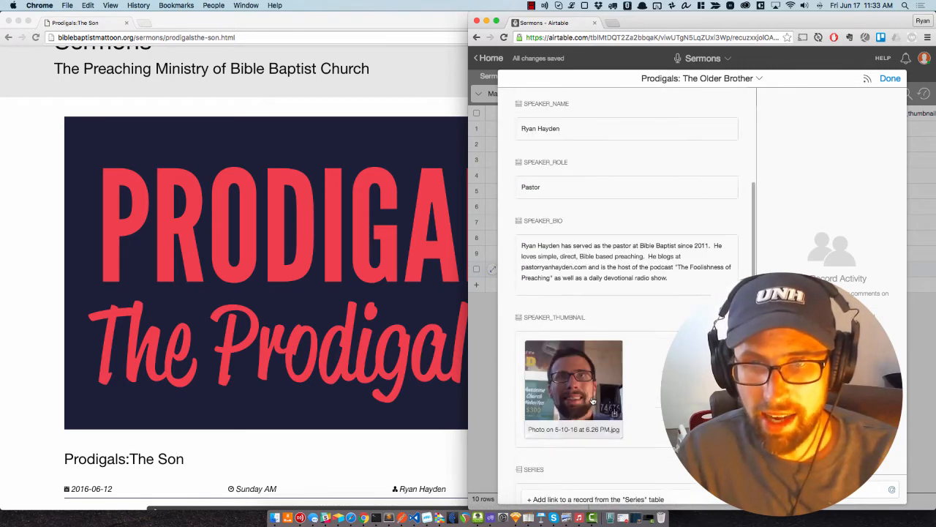
left_click(571, 252)
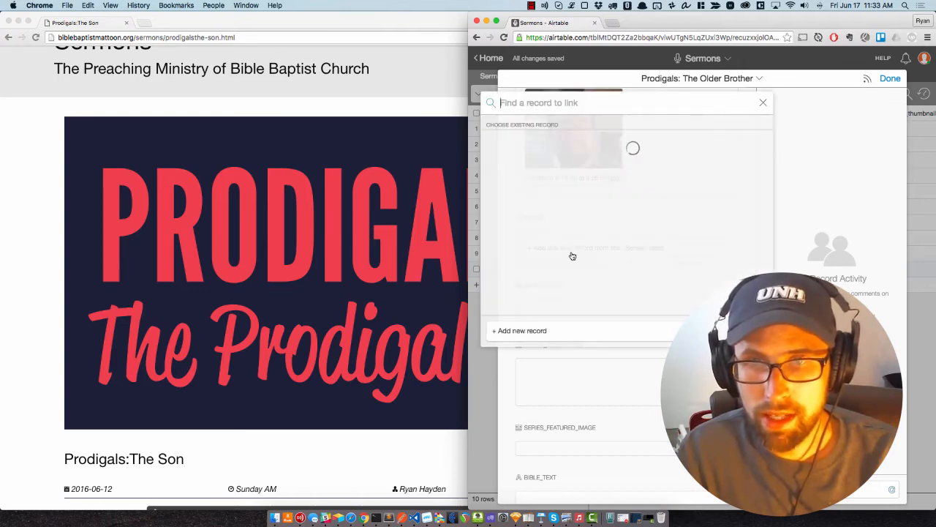
left_click(562, 281)
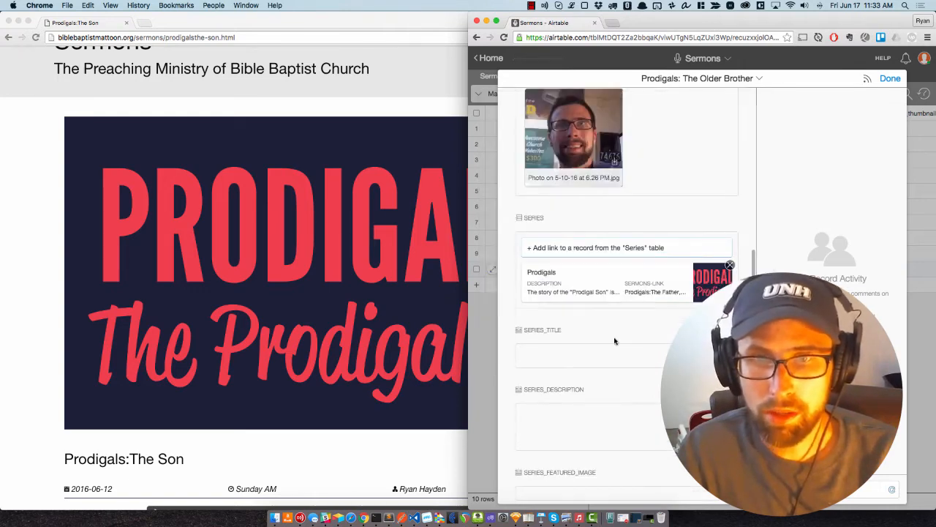
Enter "Luke 15:11-30" as the sermon's Bible text
scroll(621, 346, "down", 8)
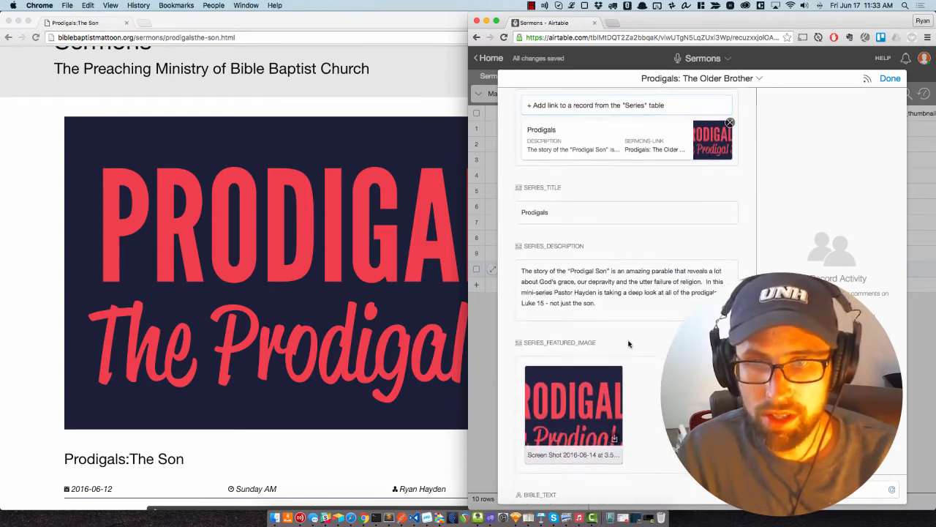
scroll(633, 342, "down", 1)
left_click(625, 339)
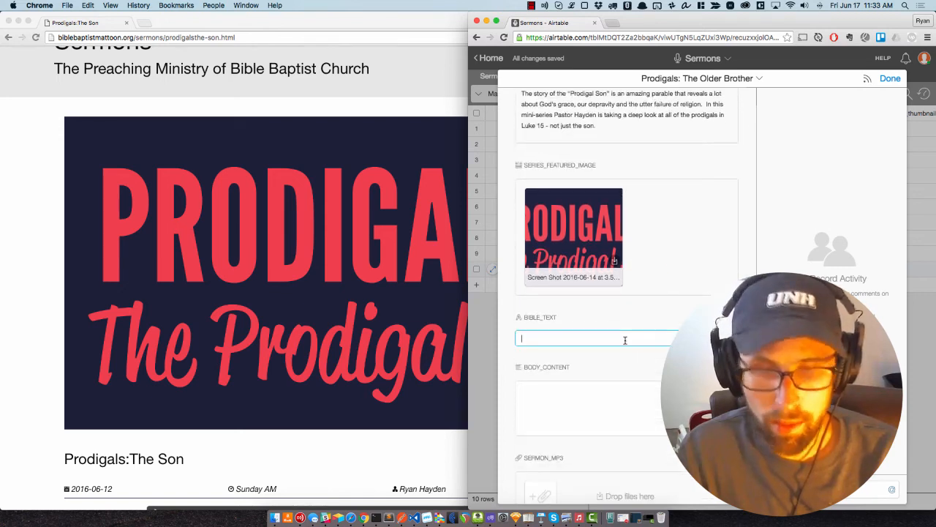
type("Luke ")
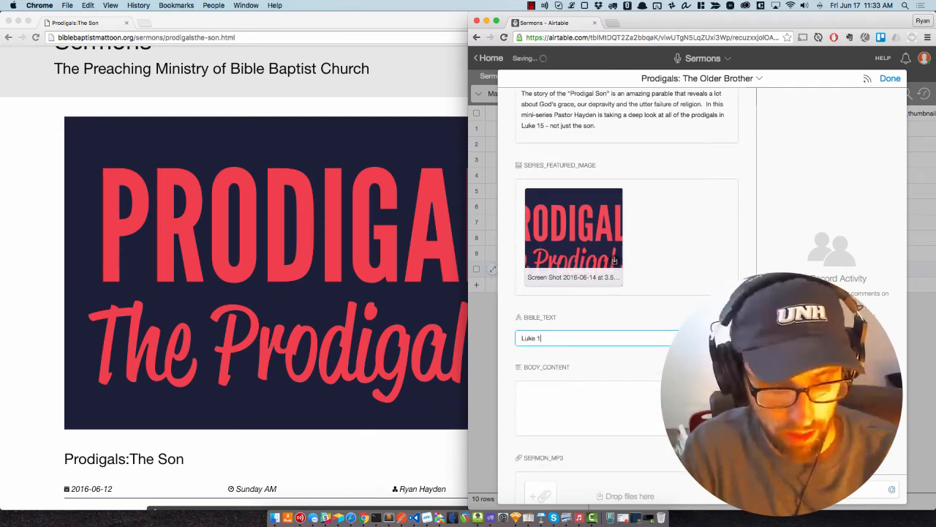
type("15:11-")
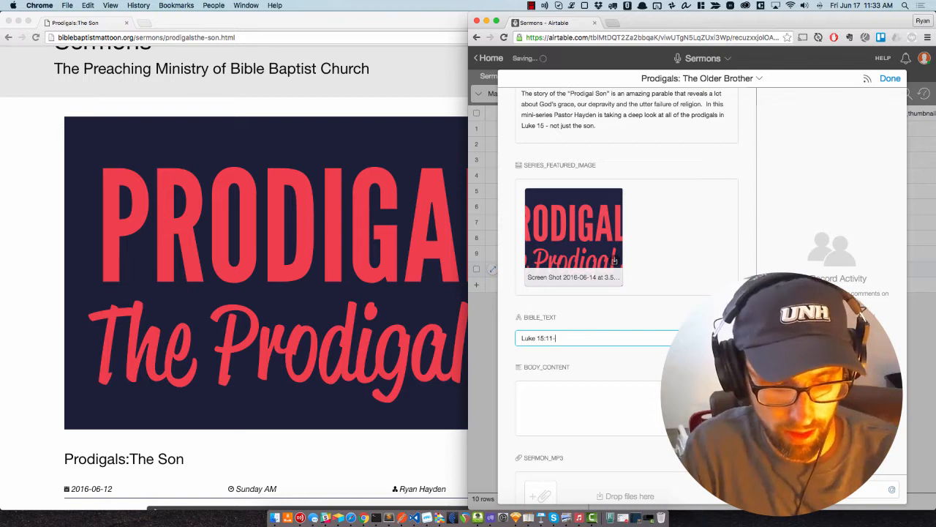
type("39")
key("BackSpace")
type("2")
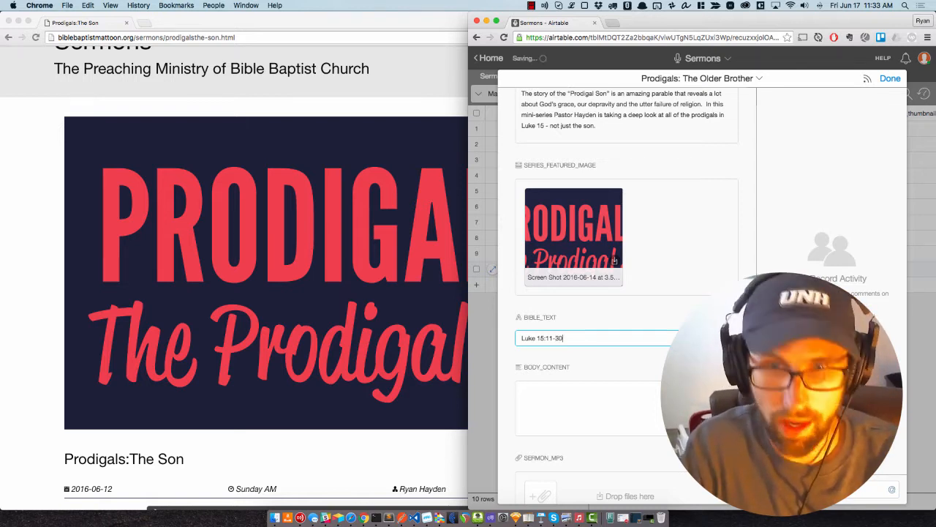
Examine the record's body content, sermon MP3, slides and handout fields, including the MP3 upload dialog, without attaching a file
left_click(618, 419)
scroll(615, 419, "down", 1)
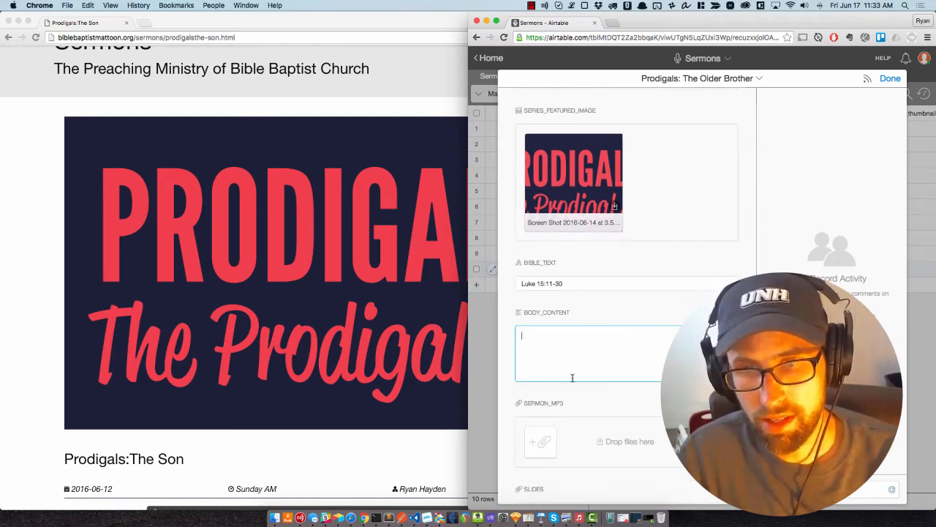
scroll(574, 375, "down", 3)
scroll(574, 375, "down", 3)
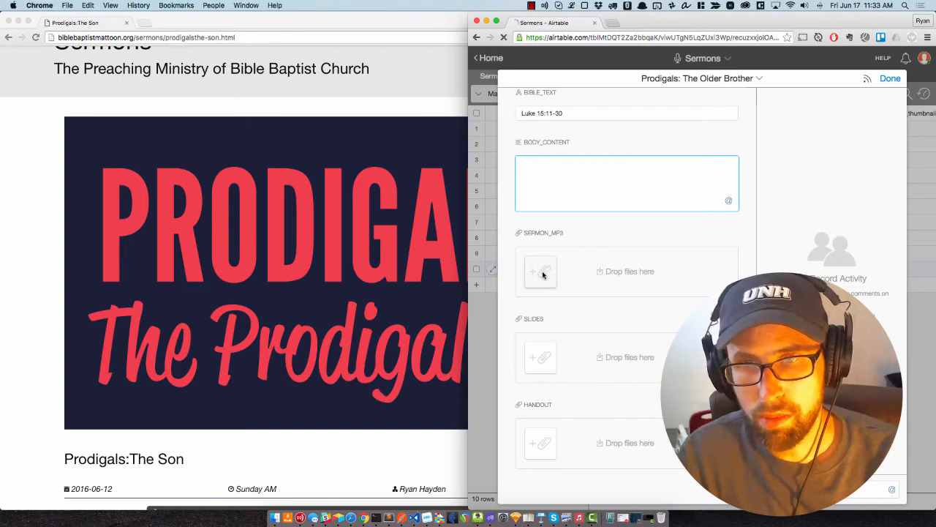
left_click(542, 274)
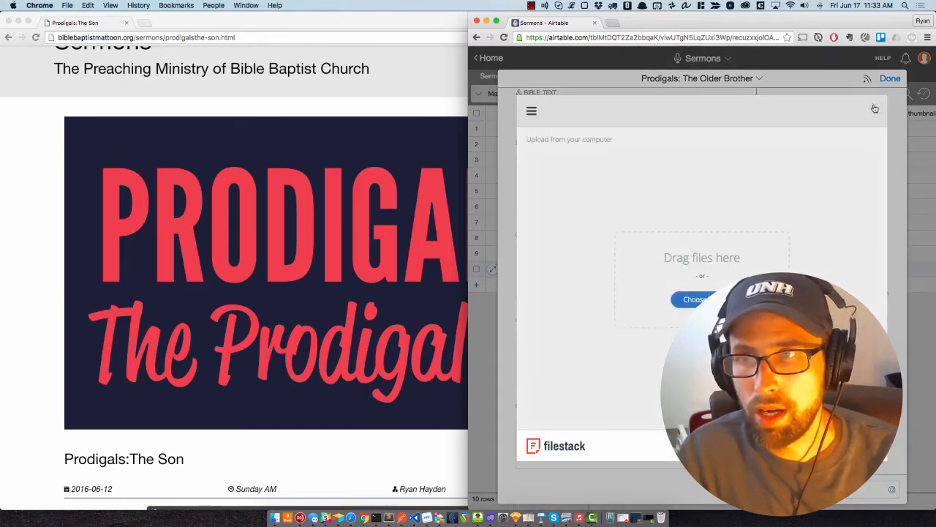
left_click(874, 108)
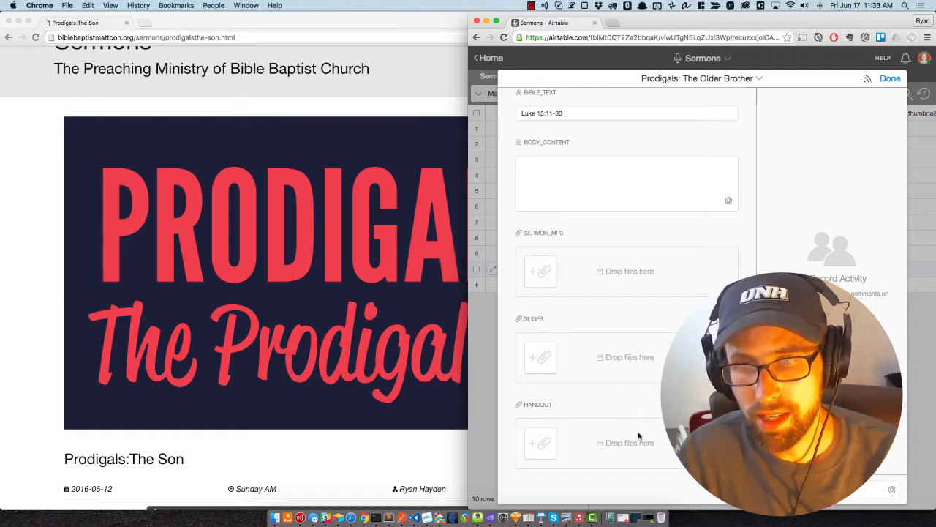
Switch to the church website, open its Sermons page and examine the handout, slides and audio options in the All Sermons list
left_click(377, 355)
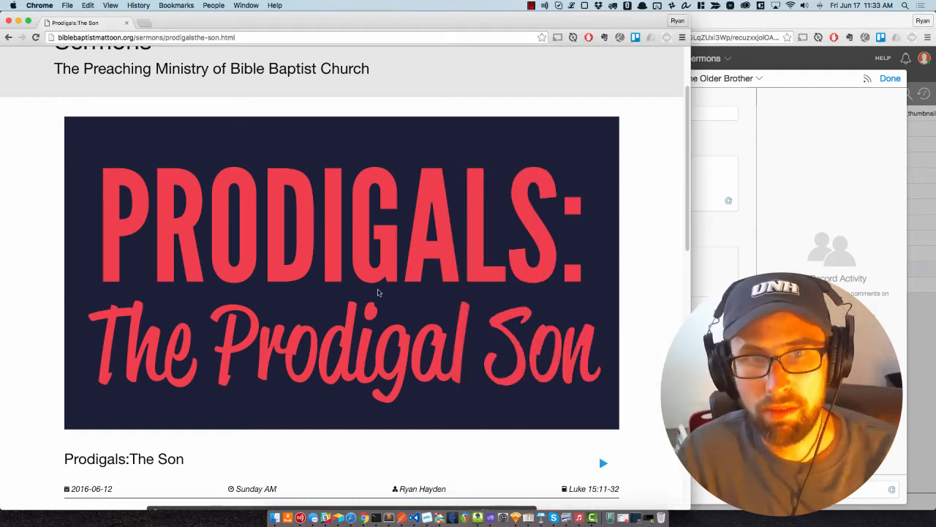
scroll(329, 220, "up", 3)
left_click(488, 129)
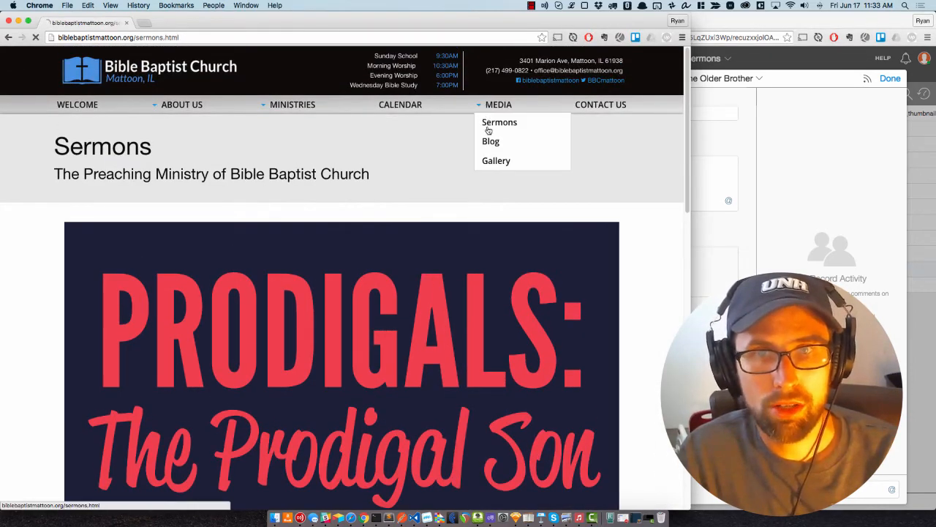
scroll(486, 244, "down", 2)
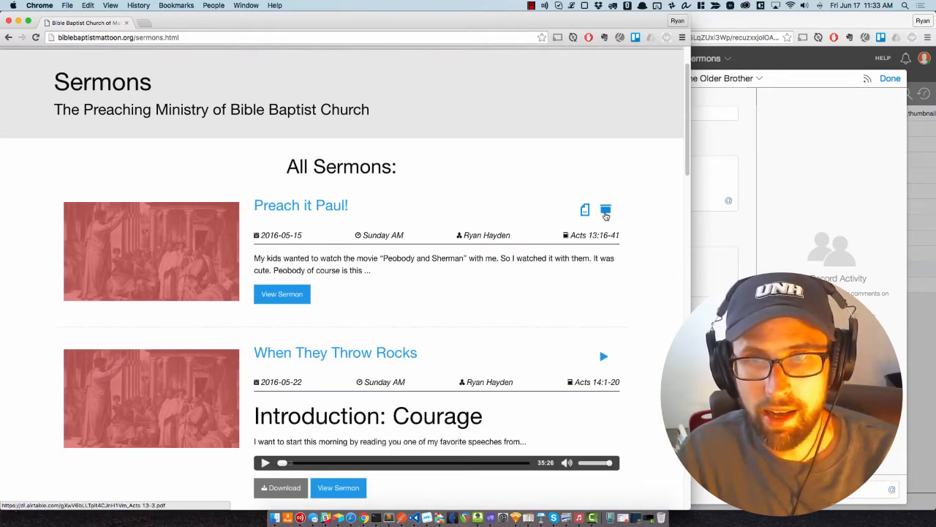
scroll(593, 283, "down", 2)
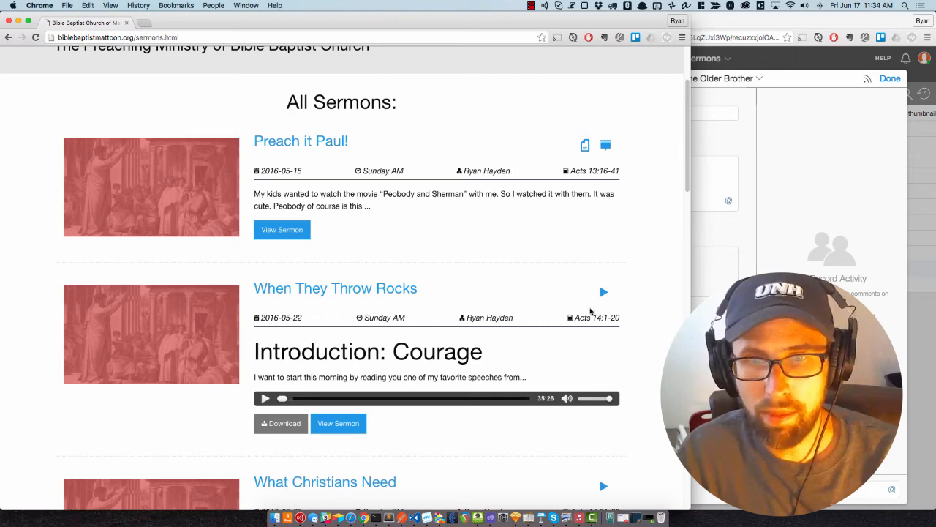
scroll(568, 269, "down", 2)
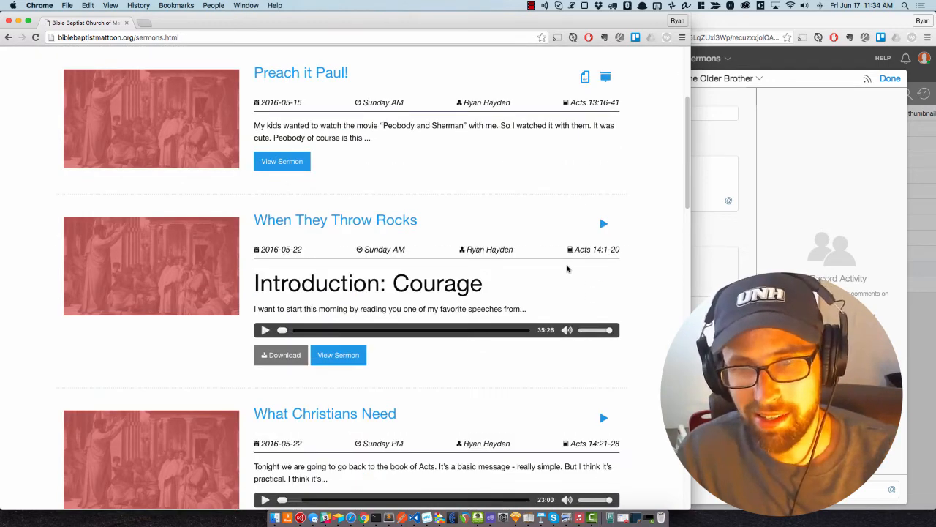
scroll(567, 268, "down", 4)
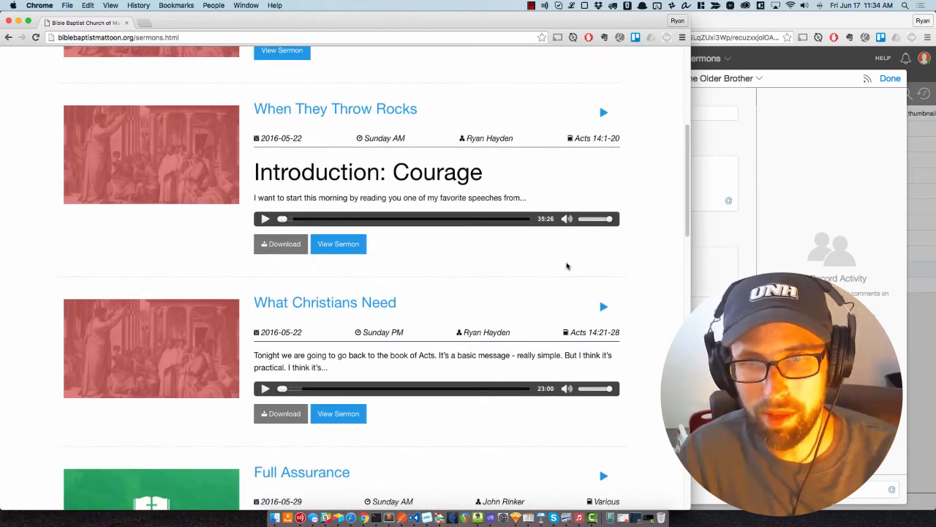
scroll(567, 268, "up", 5)
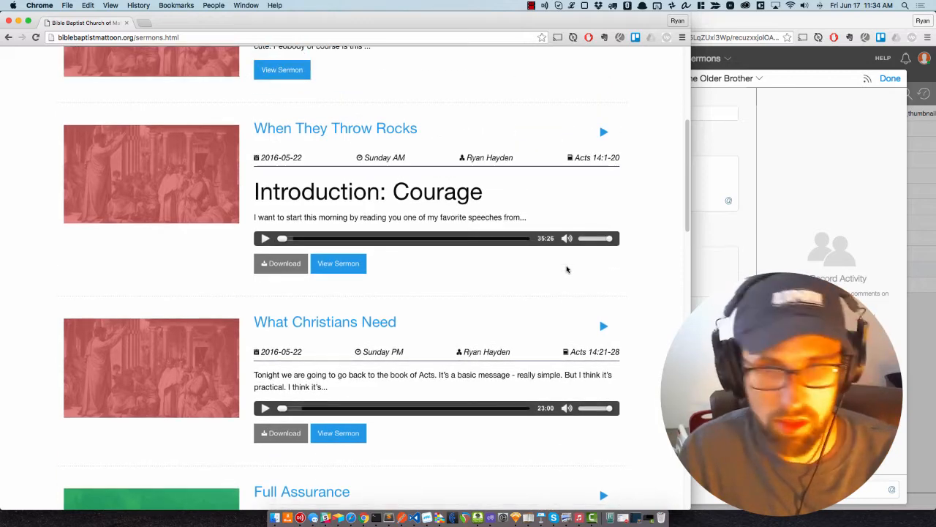
scroll(564, 270, "up", 4)
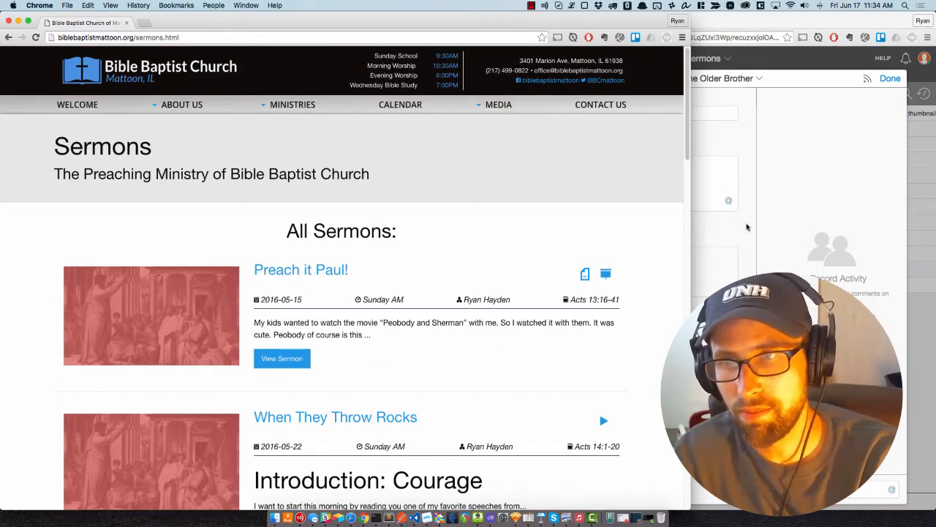
Return to Airtable, close the expanded record and delete "Prodigals: The Older Brother" from the Sermons table
left_click(812, 232)
left_click(897, 81)
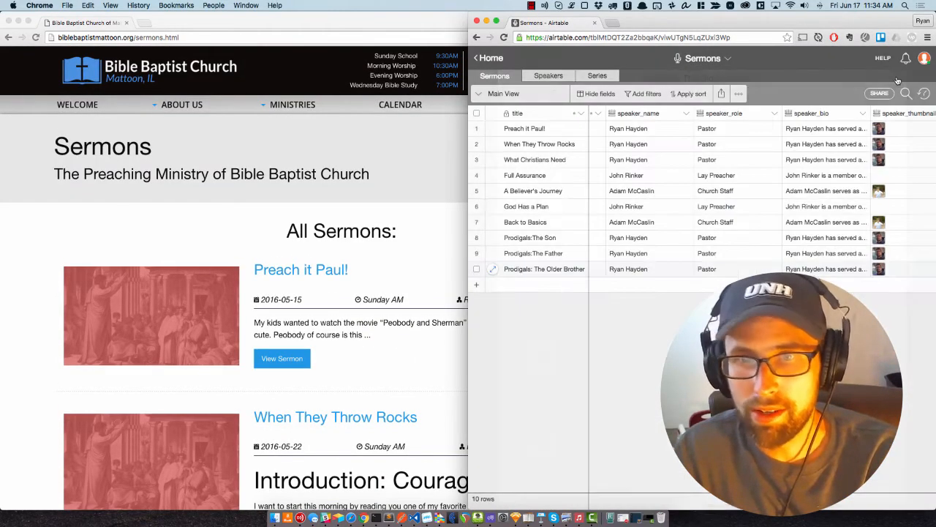
right_click(540, 269)
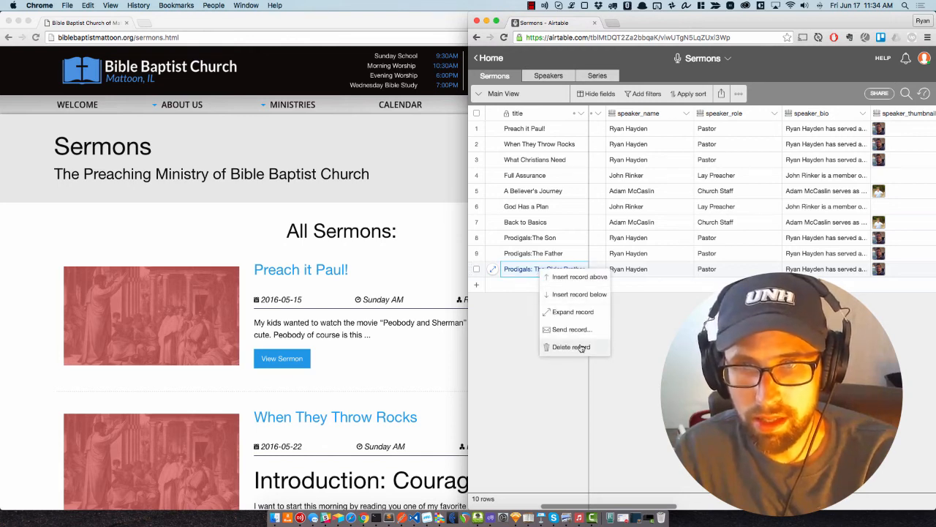
left_click(556, 347)
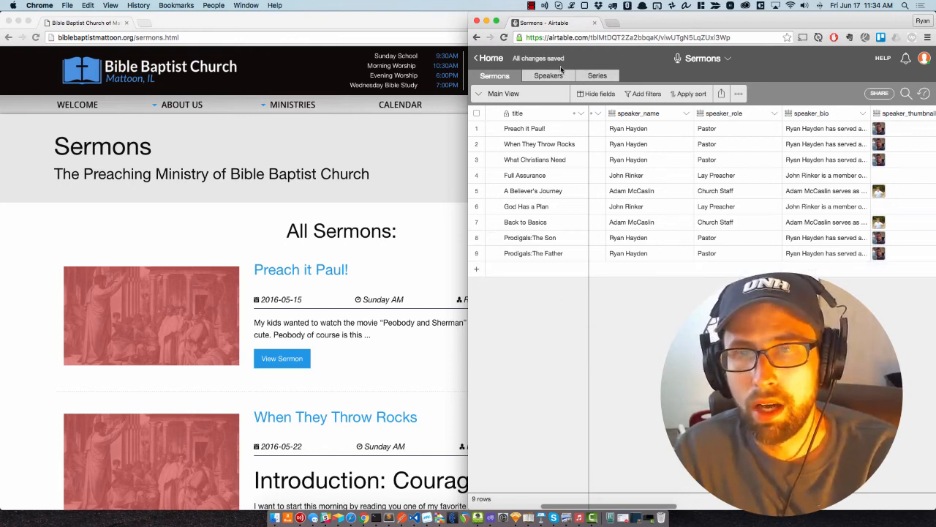
Return to Airtable's base overview, switch to the church website and open its blog list
left_click(492, 58)
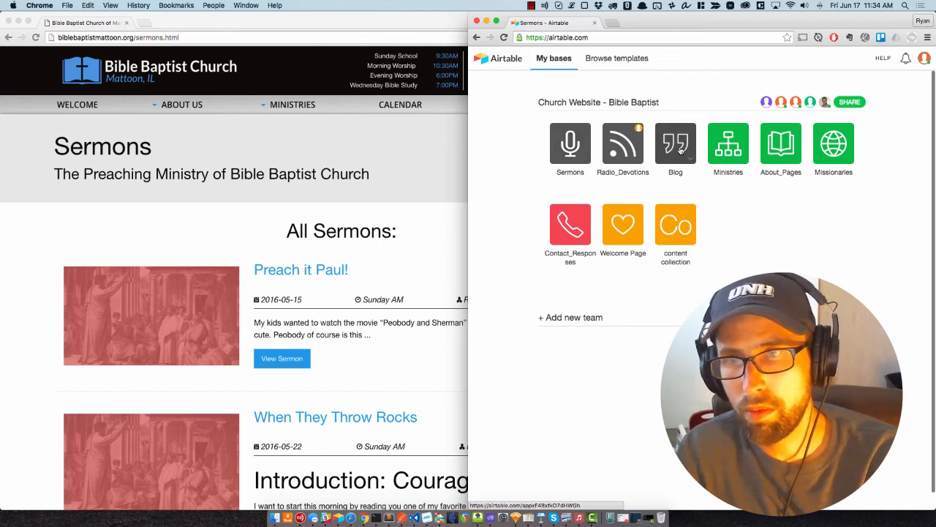
left_click(437, 144)
mouse_move(479, 121)
left_click(490, 141)
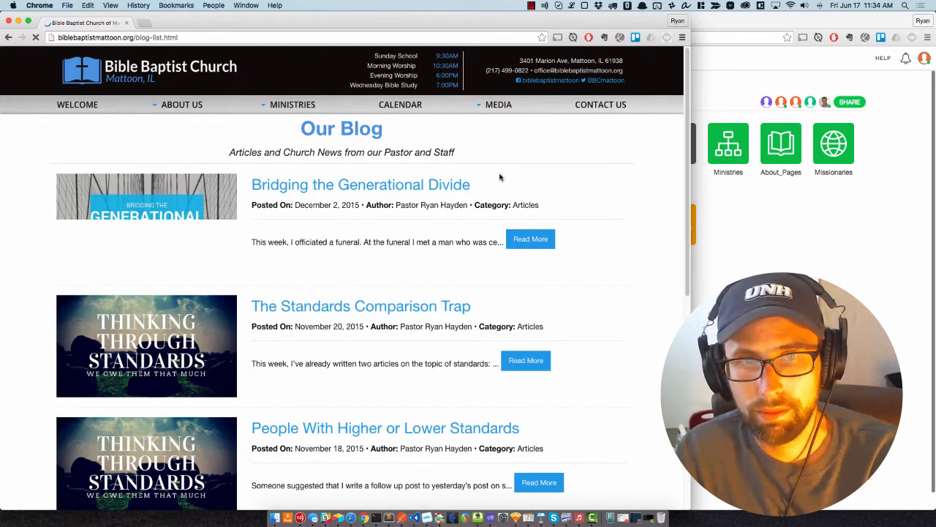
scroll(506, 198, "down", 1)
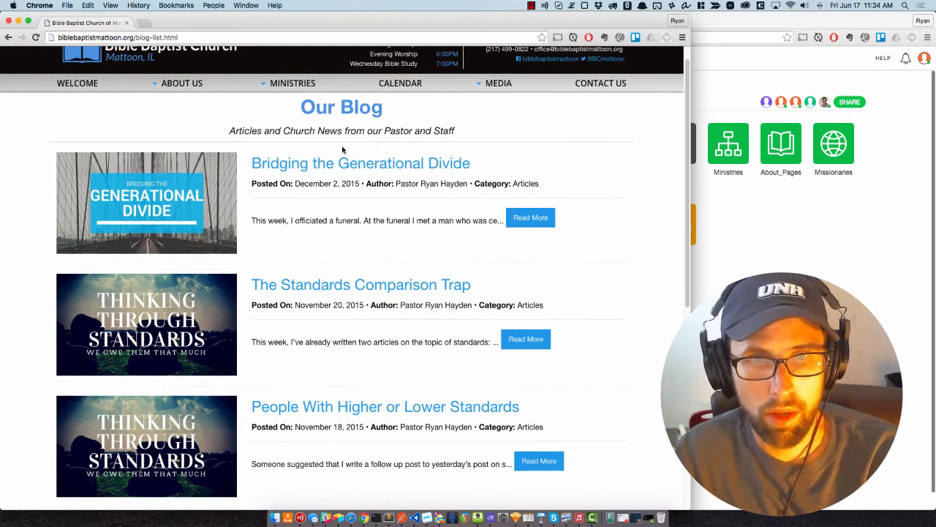
Open the "Bridging the Generational Divide" article from the blog list and look through its content
left_click(353, 165)
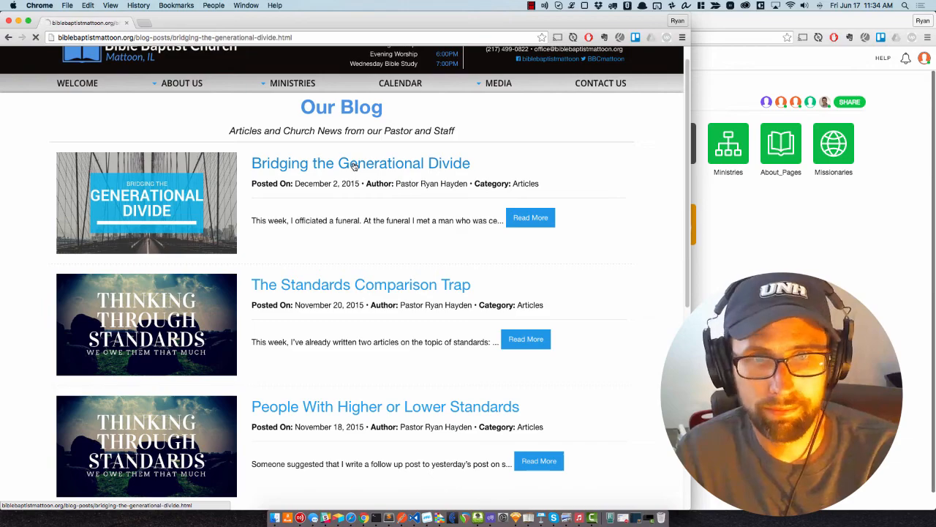
scroll(385, 194, "down", 2)
scroll(385, 194, "down", 15)
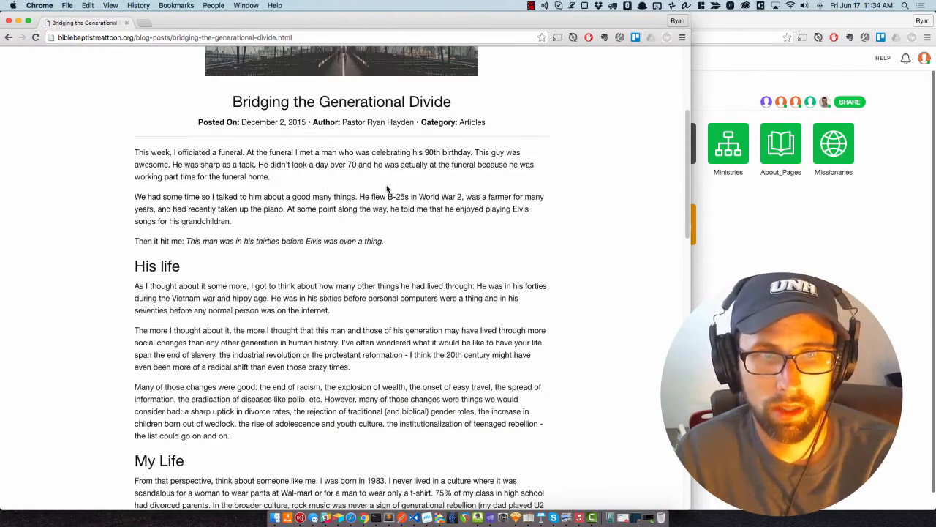
scroll(344, 278, "up", 20)
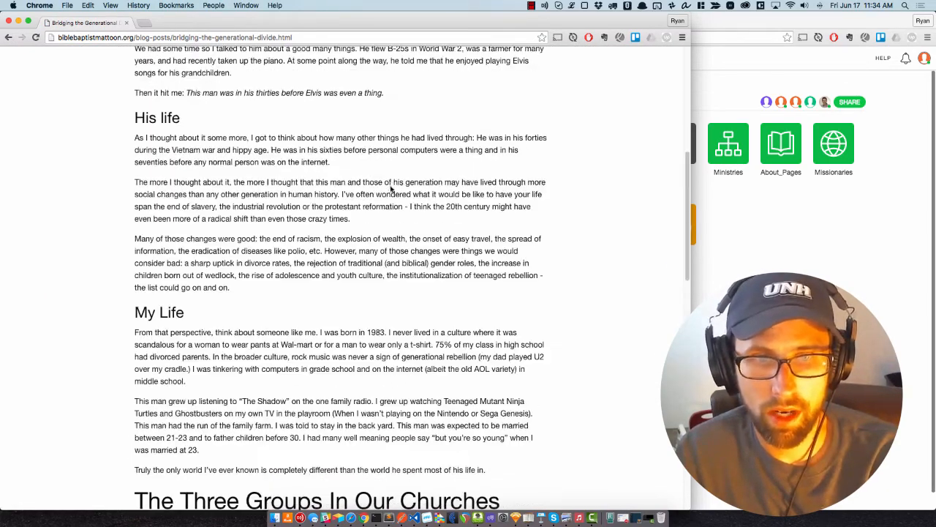
Switch to Airtable and open the Blog base to view its Posts table
left_click(736, 210)
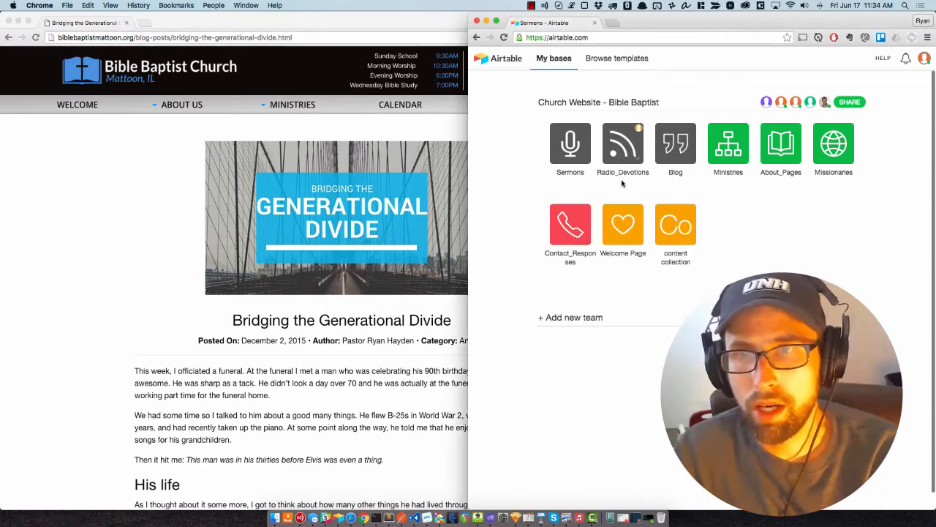
left_click(675, 146)
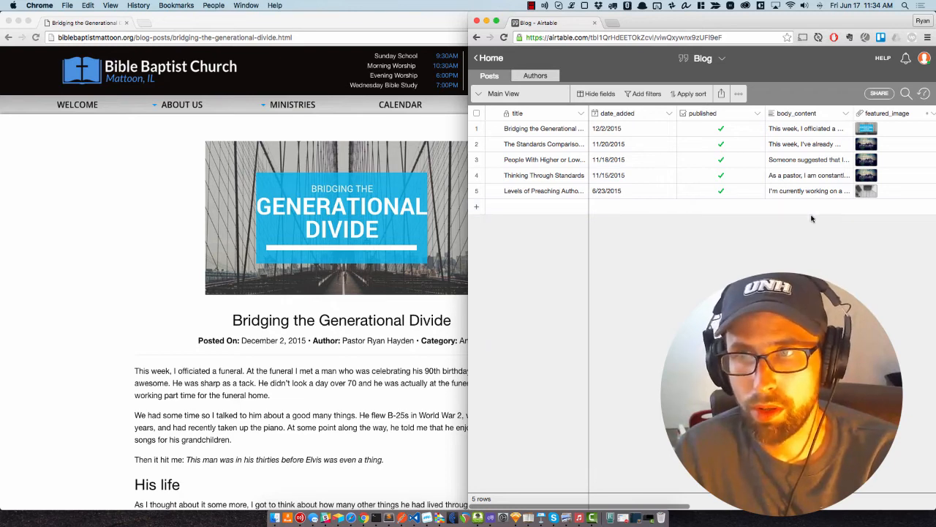
Add a blank record to the Posts table, examine its fields in the expanded view, and delete the record
left_click(514, 211)
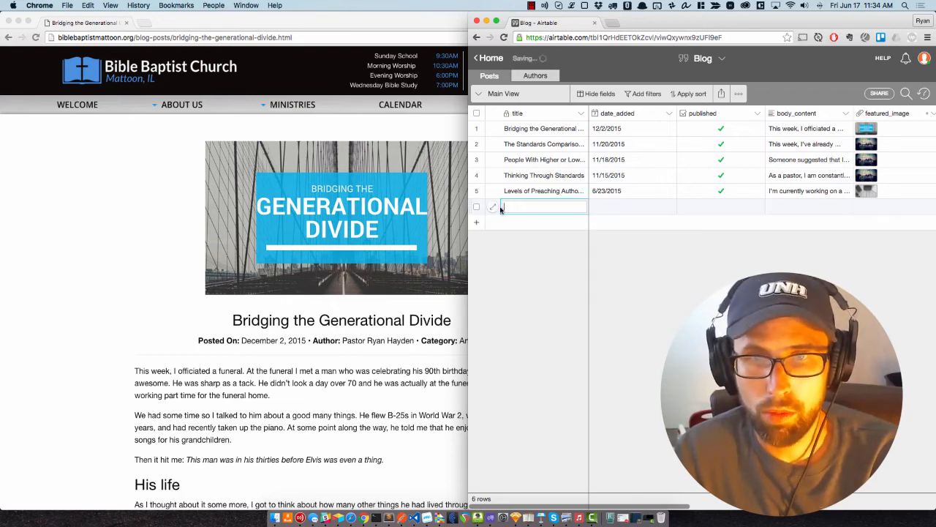
left_click(494, 207)
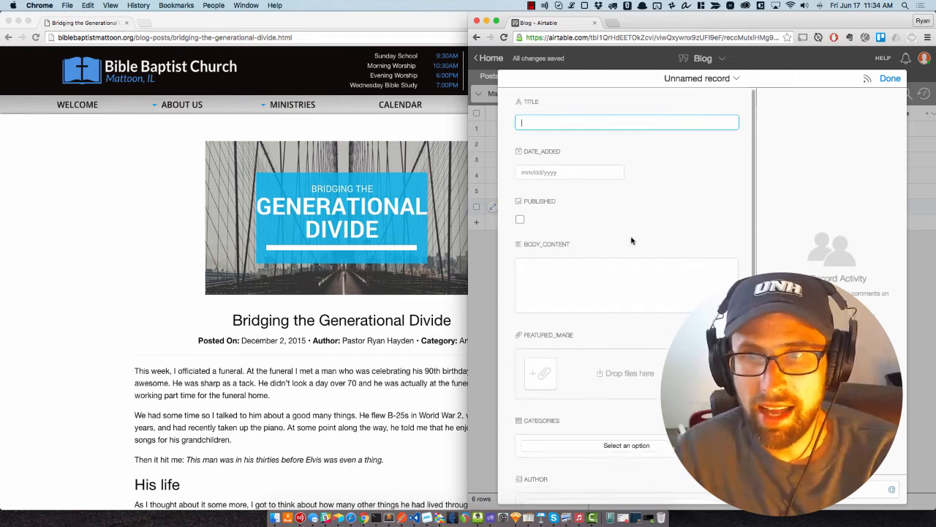
scroll(630, 240, "down", 5)
left_click(886, 78)
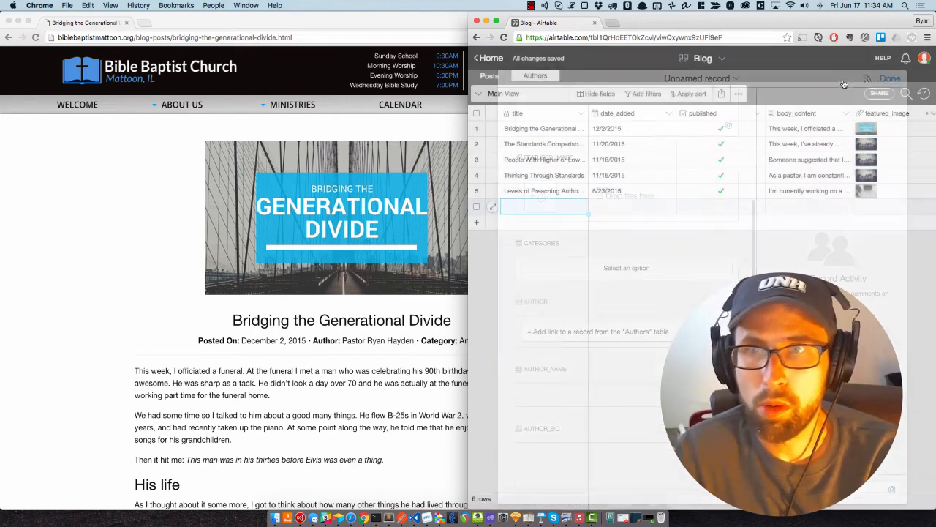
right_click(523, 206)
left_click(542, 281)
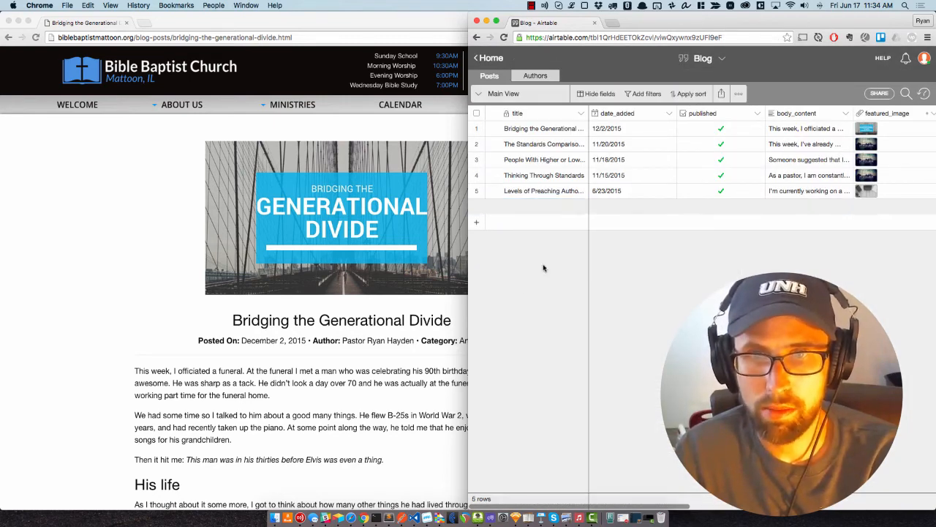
Return to Airtable's base overview, switch to the church website and display the About Us page options
left_click(496, 59)
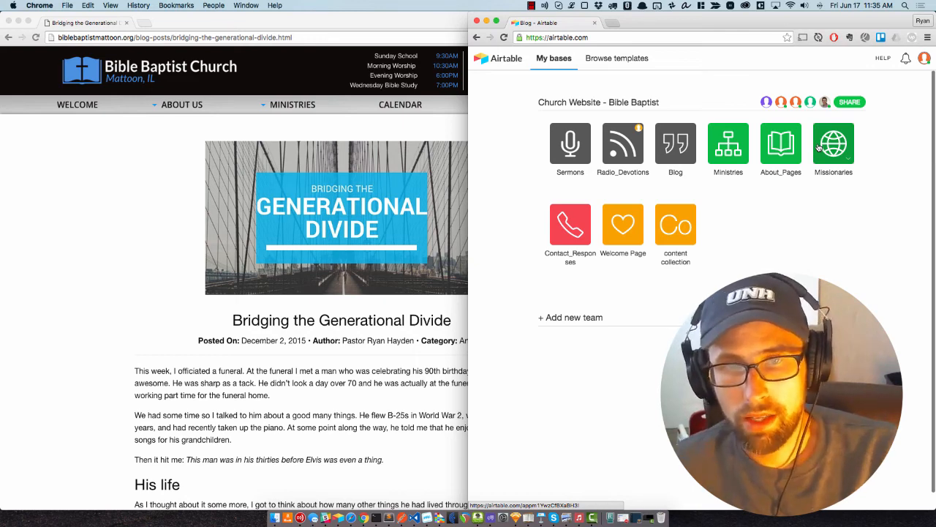
left_click(175, 193)
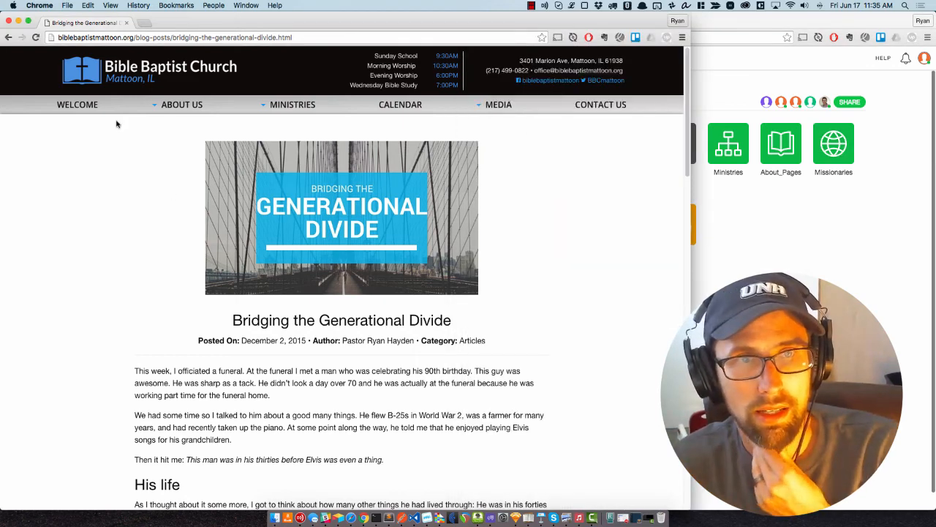
mouse_move(198, 113)
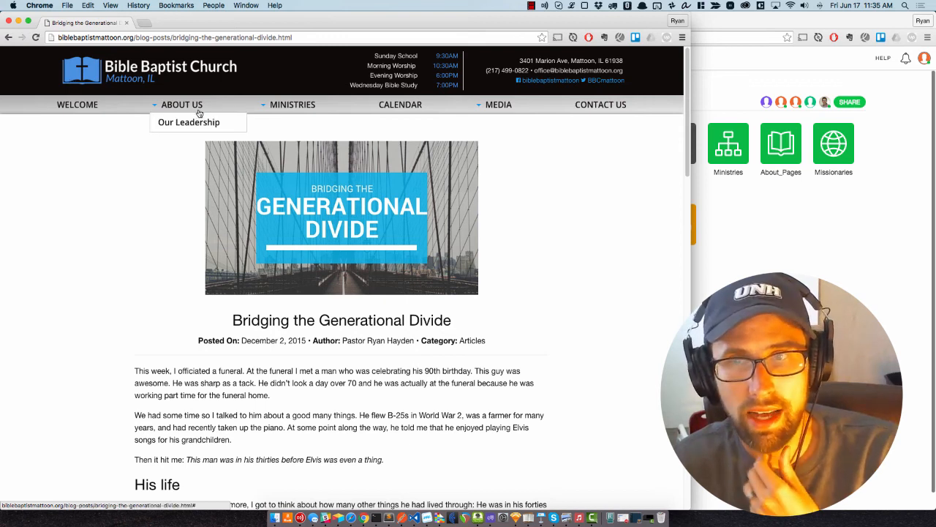